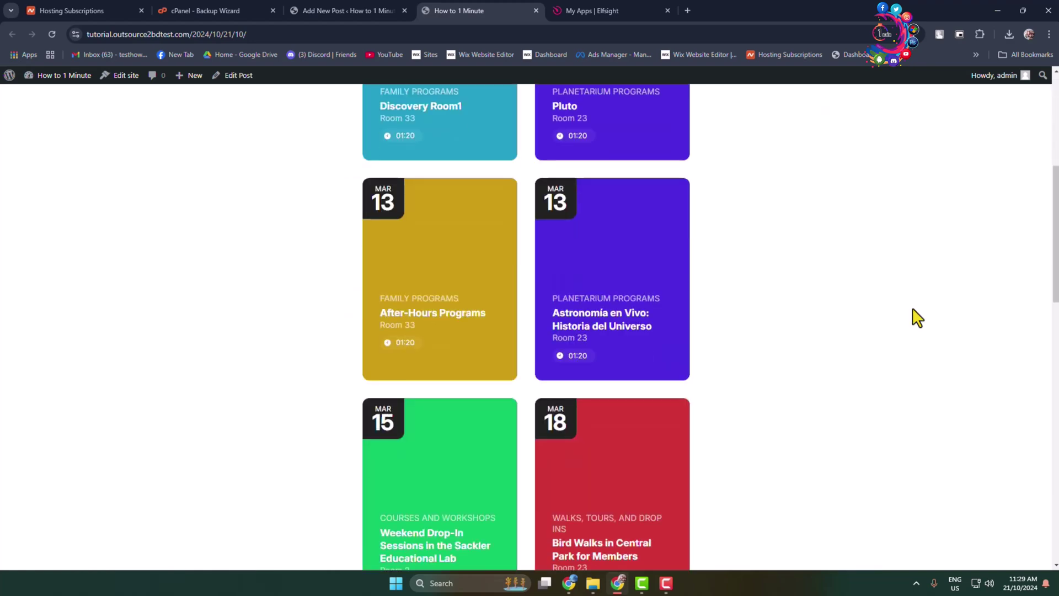
Scroll the museum calendar post and view the Discovery Room1 event popup.
scroll(761, 409, "up", 5)
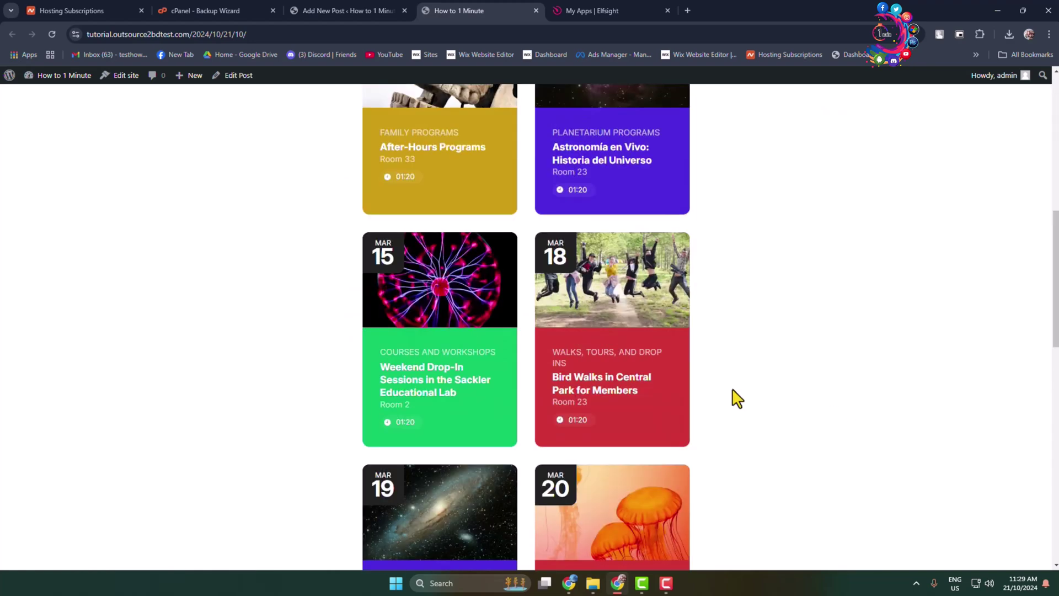
scroll(858, 350, "up", 6)
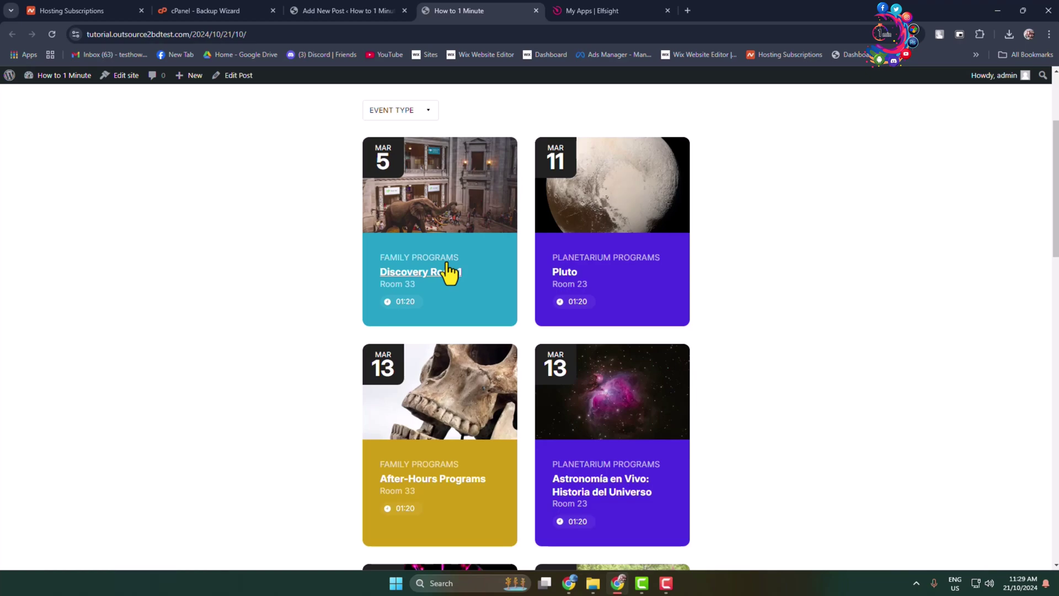
left_click(415, 283)
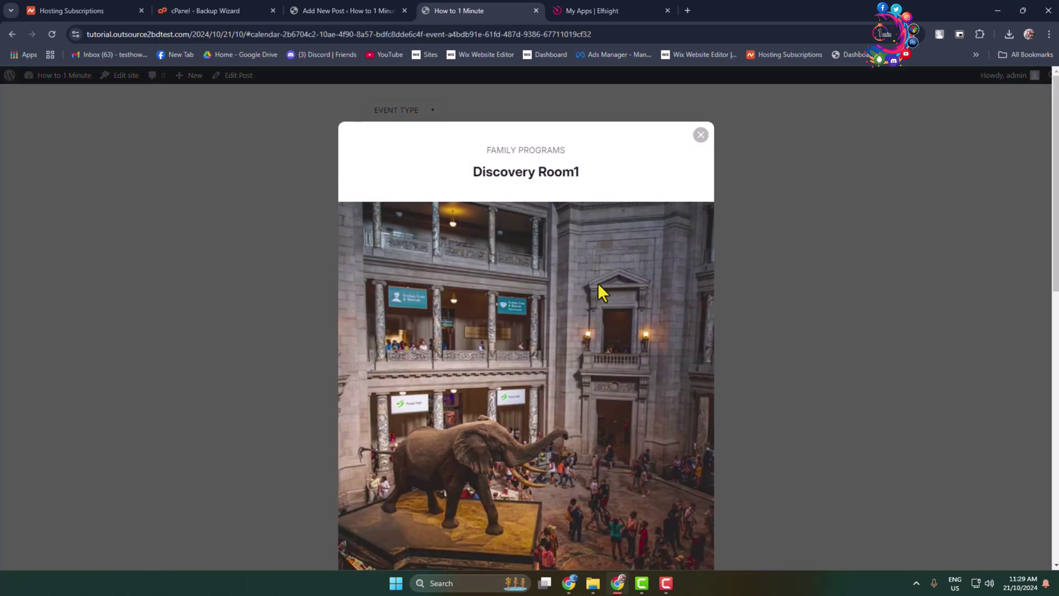
scroll(602, 221, "down", 10)
scroll(576, 353, "down", 3)
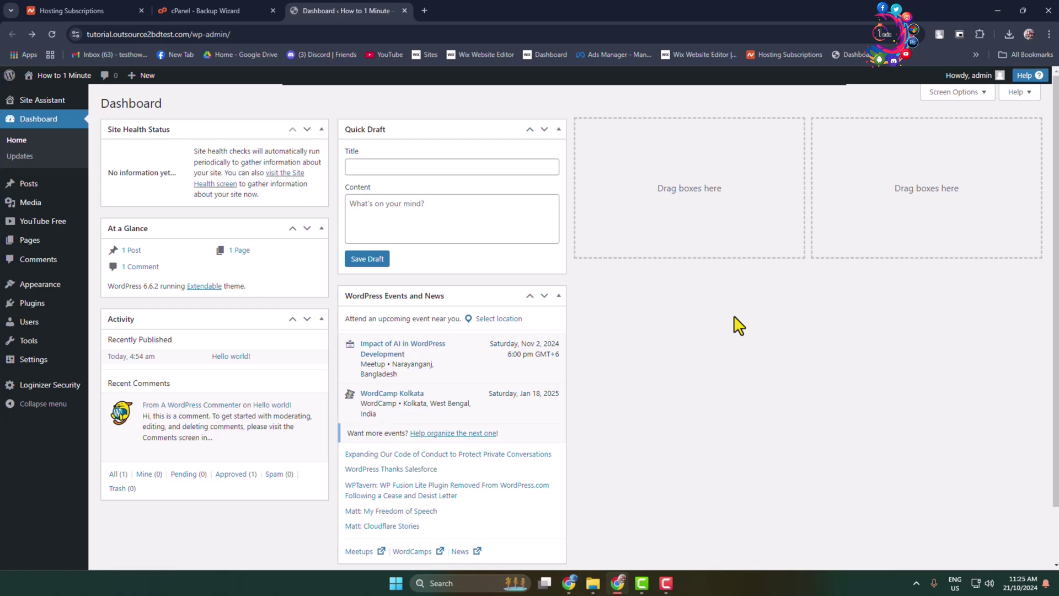
Open elfsight.com in a new Chrome tab using the 'elf' address-bar suggestion.
key("ctrl+t")
type("elfsight.com")
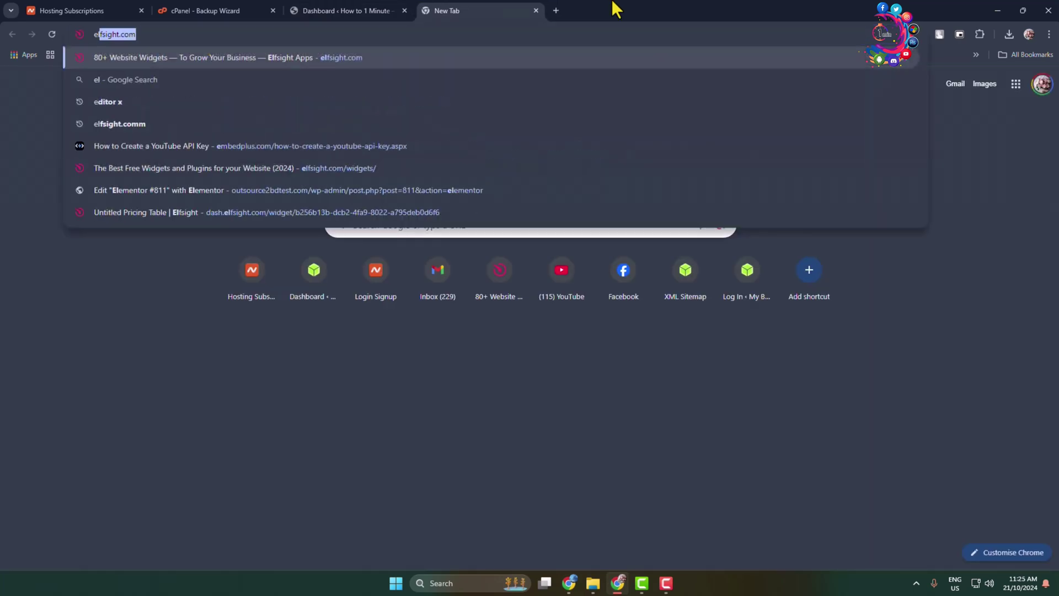
key("Return")
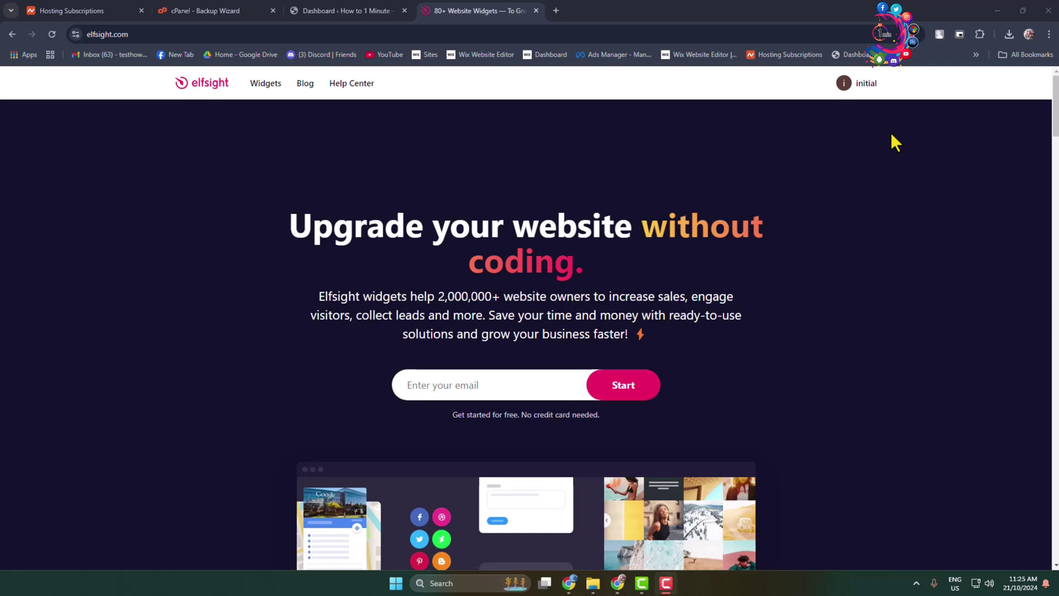
Search the Elfsight widget catalogue for 'event calendar' and open the Event Calendar widget page.
left_click(861, 91)
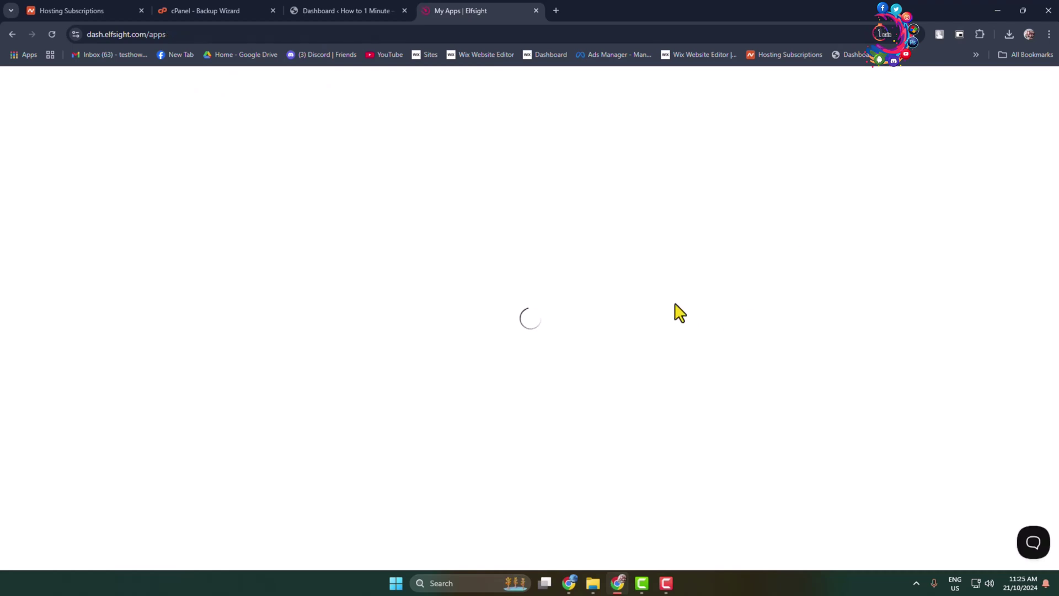
key("alt+Left")
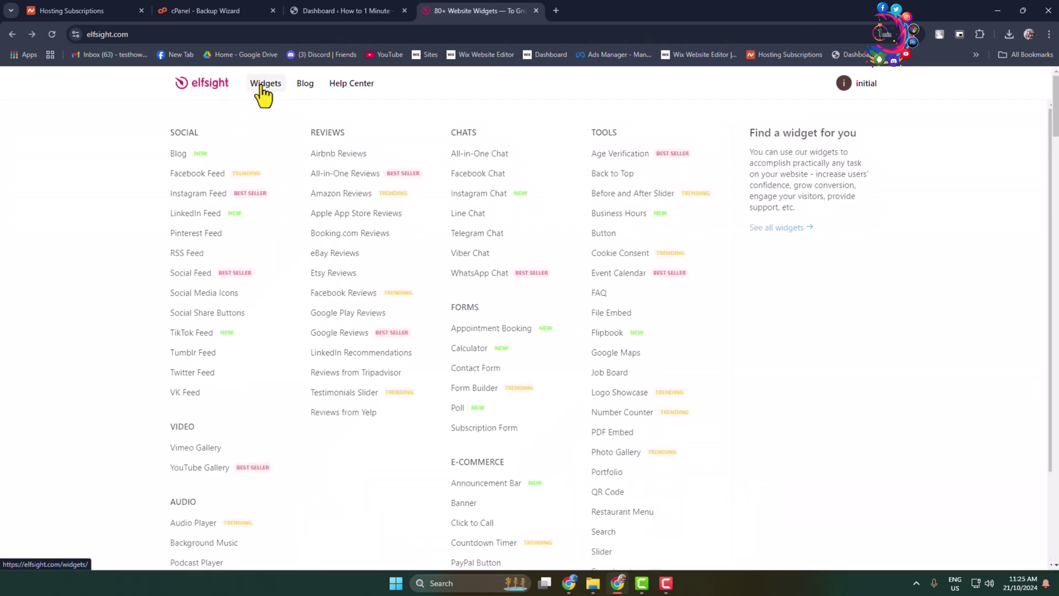
left_click(267, 86)
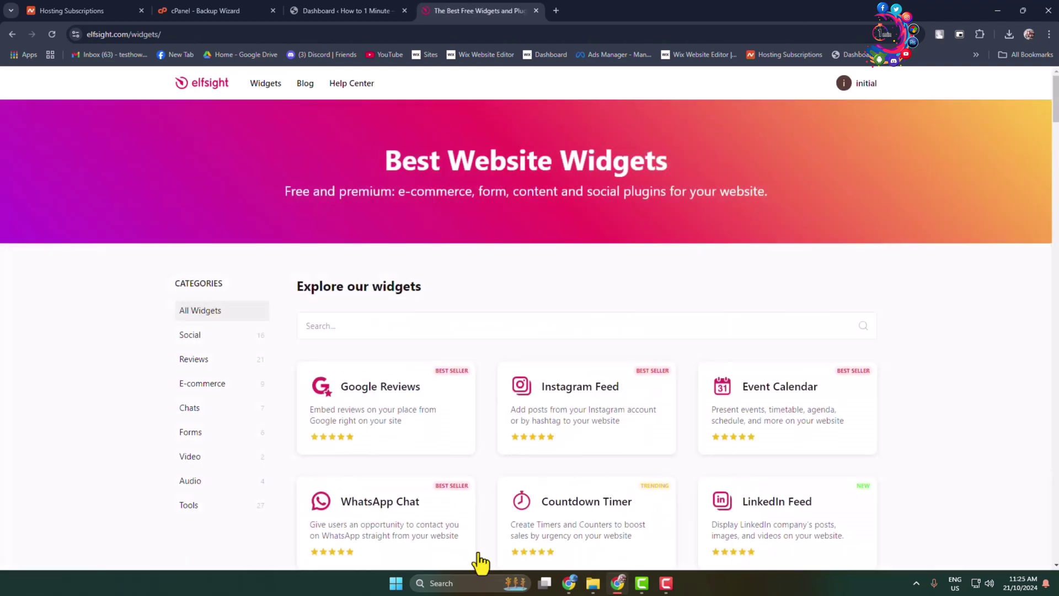
left_click(355, 325)
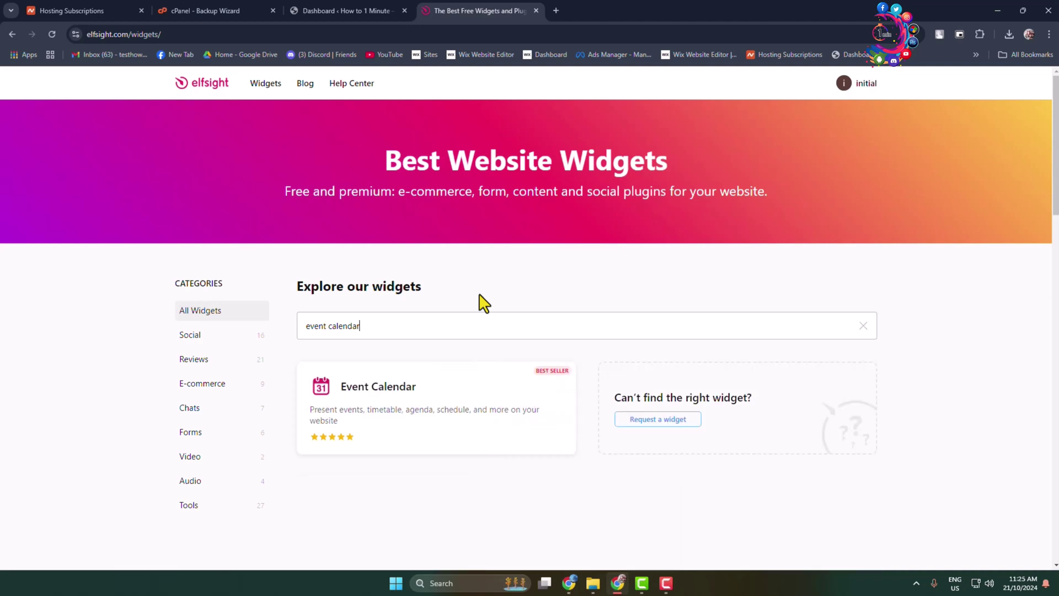
left_click(387, 406)
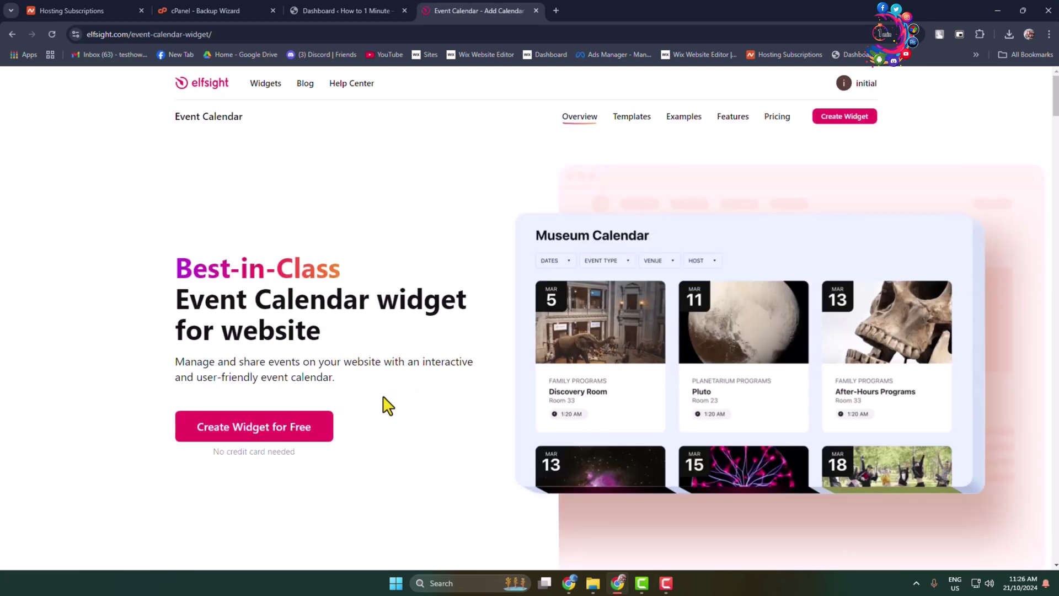
Open the Event Calendar demo editor and preview the Upcoming Webinars, University Events and Movie Show Schedule templates.
left_click(270, 436)
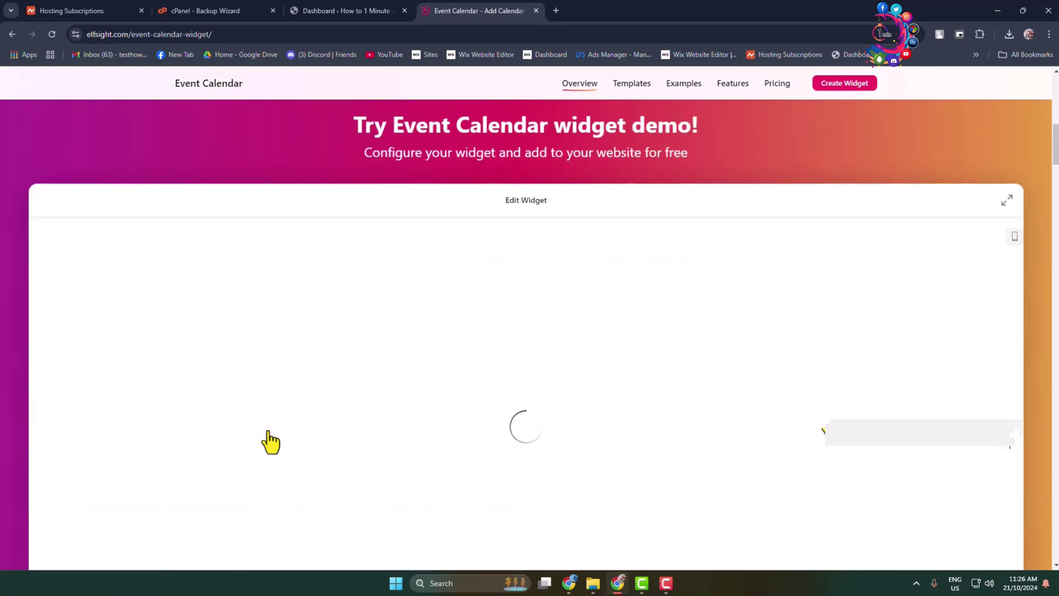
scroll(366, 380, "down", 2)
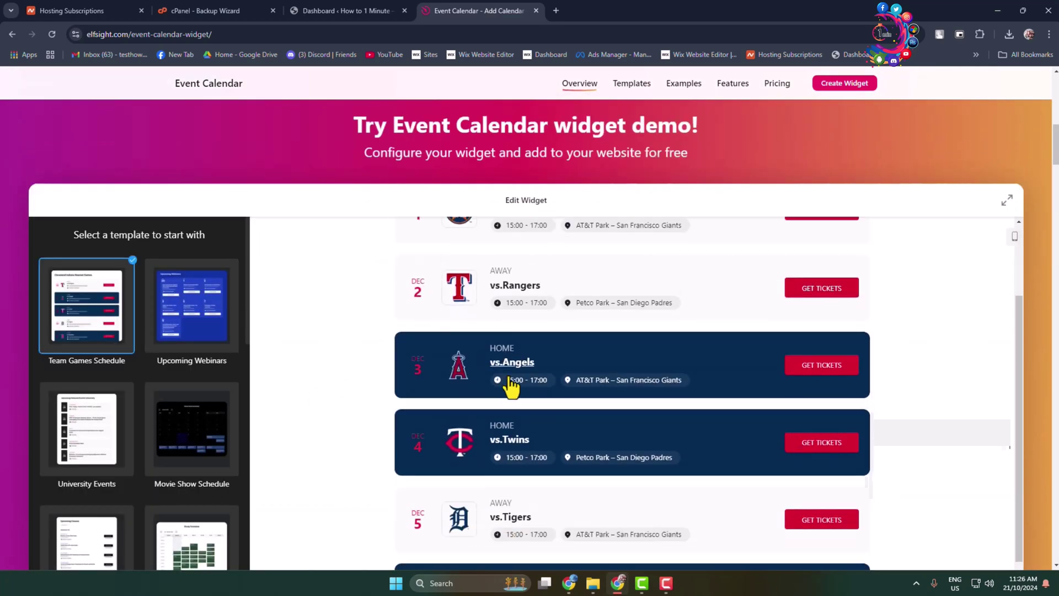
scroll(155, 364, "down", 10)
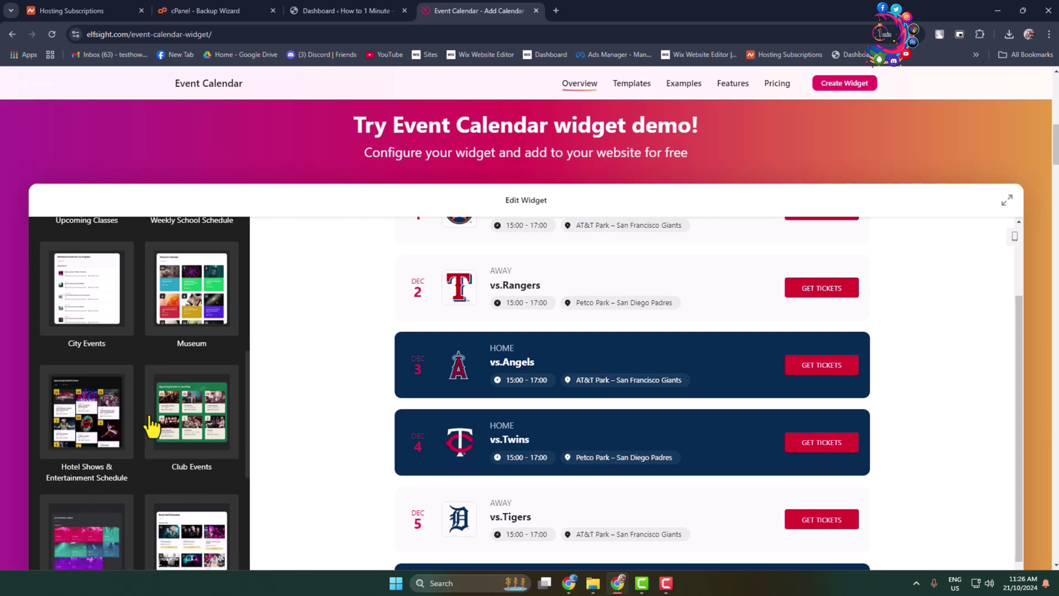
scroll(152, 428, "up", 10)
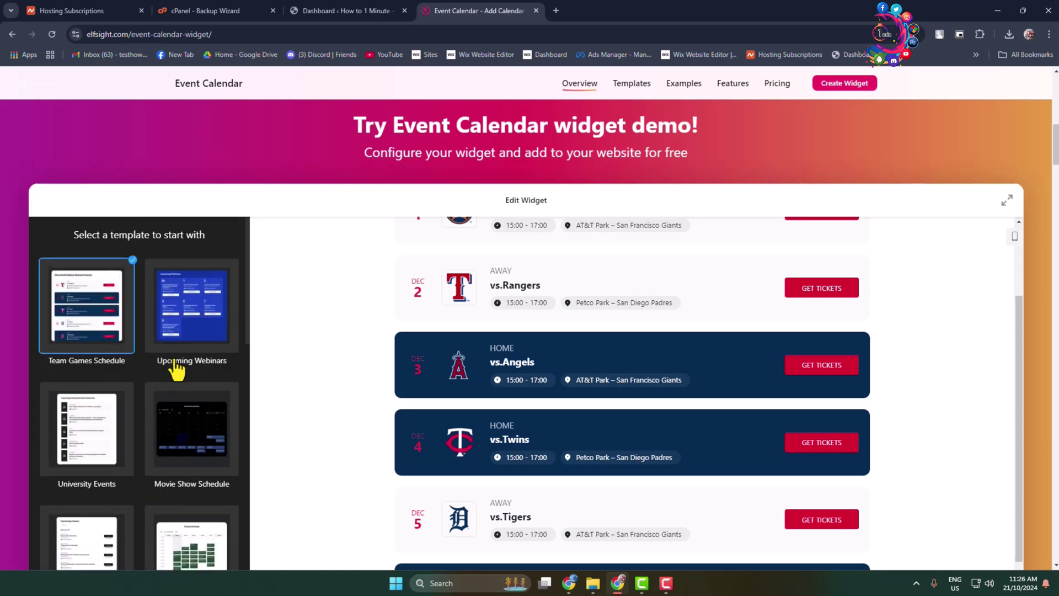
left_click(188, 331)
left_click(111, 420)
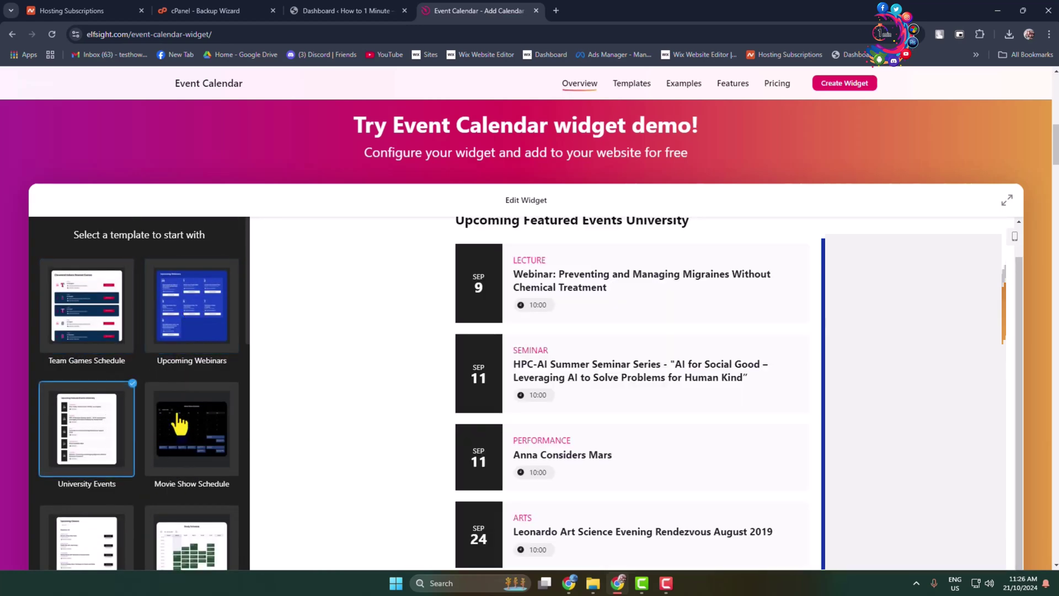
left_click(182, 422)
scroll(53, 405, "down", 3)
Compare Upcoming Classes, Weekly School Schedule, City Events and Hotel Shows templates, settling on Museum.
left_click(97, 395)
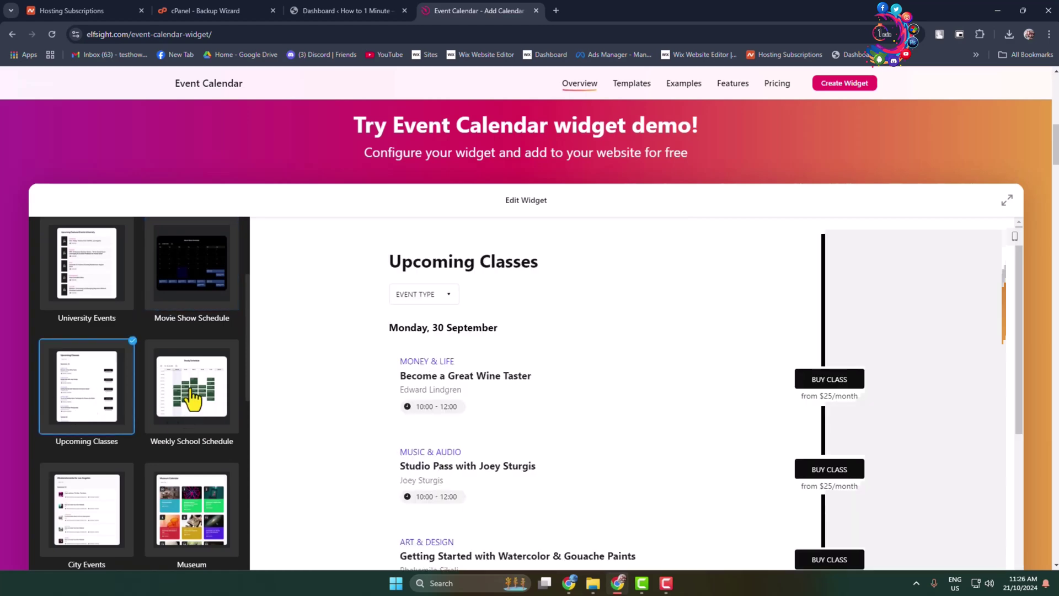
left_click(212, 400)
scroll(214, 398, "down", 1)
scroll(214, 398, "down", 2)
left_click(94, 366)
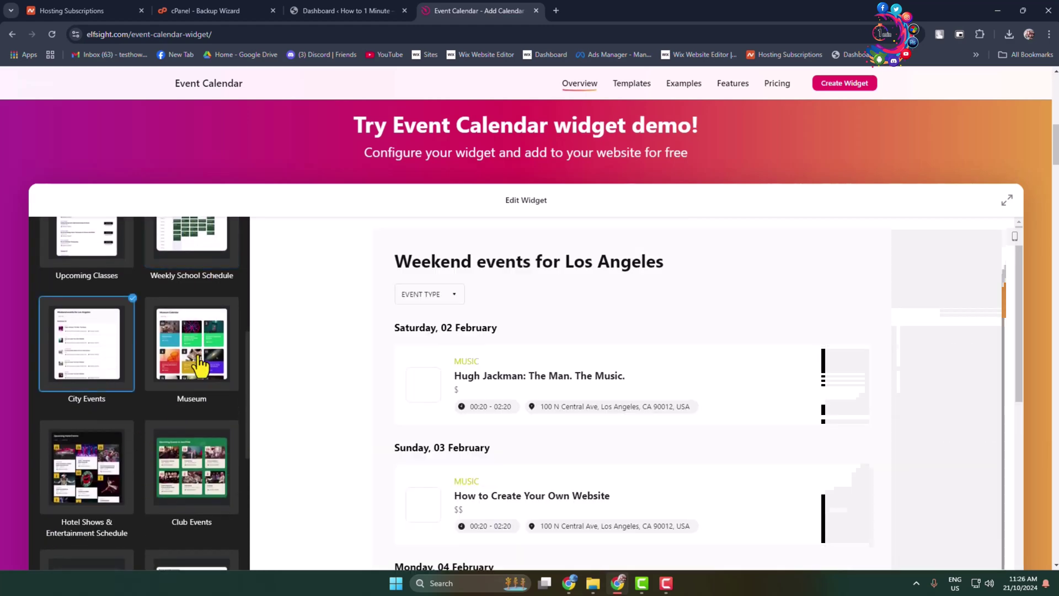
left_click(196, 364)
scroll(748, 424, "down", 5)
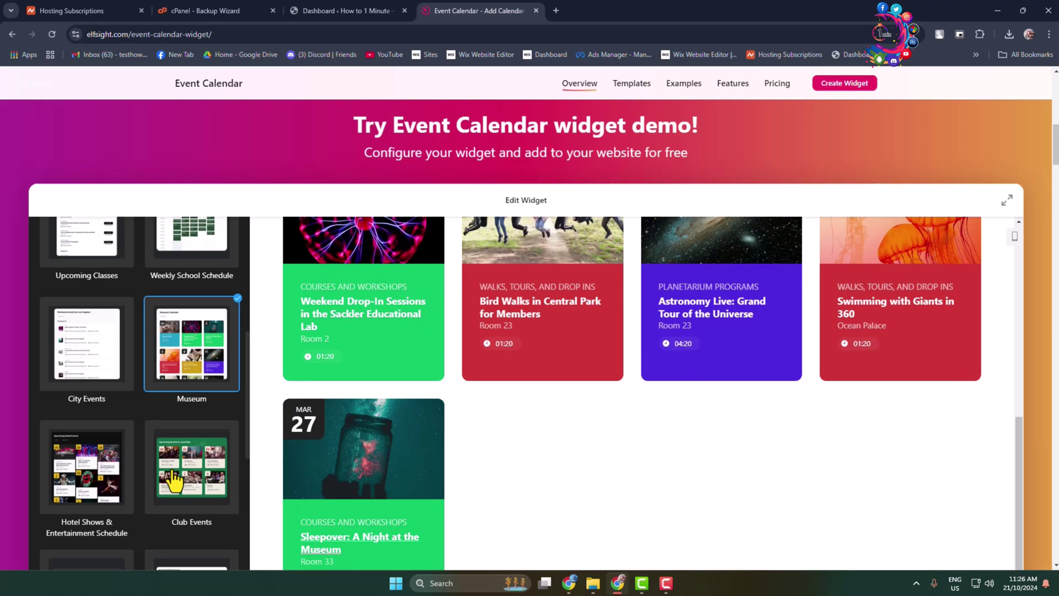
left_click(75, 488)
left_click(183, 374)
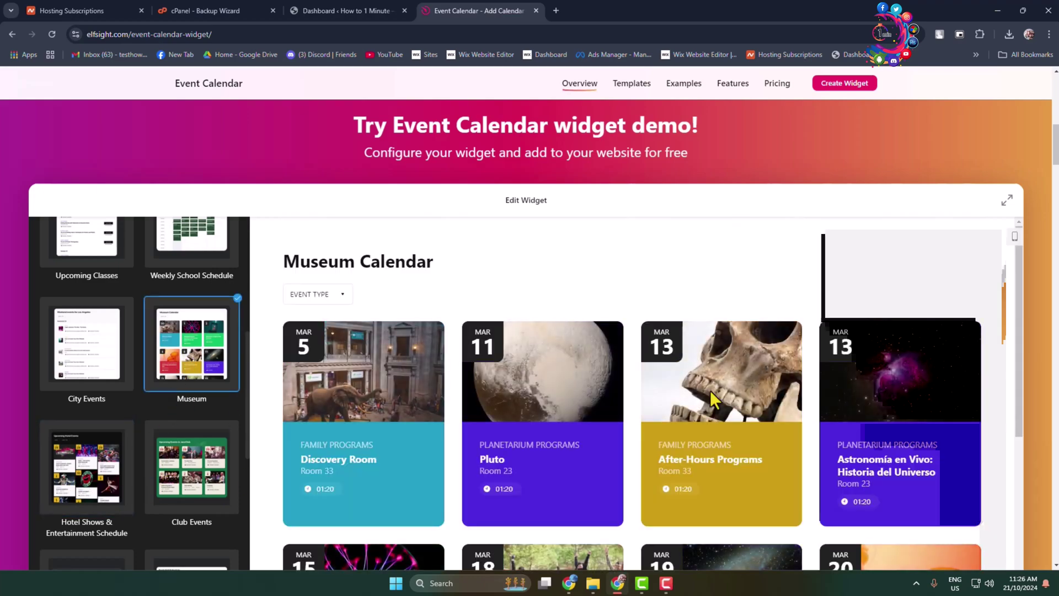
scroll(820, 383, "down", 6)
scroll(547, 312, "down", 5)
scroll(546, 306, "up", 6)
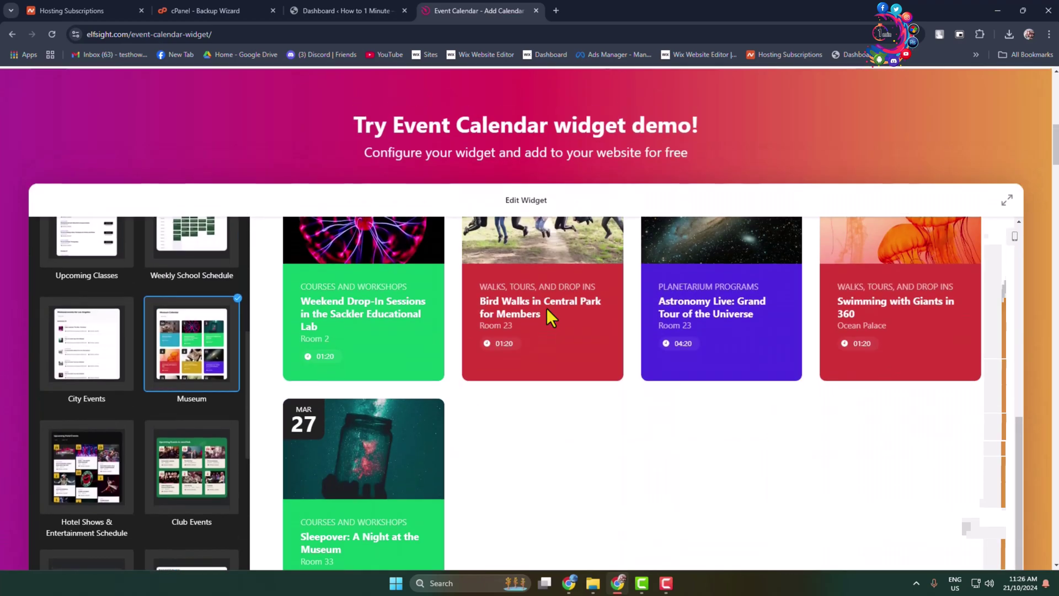
scroll(547, 314, "down", 4)
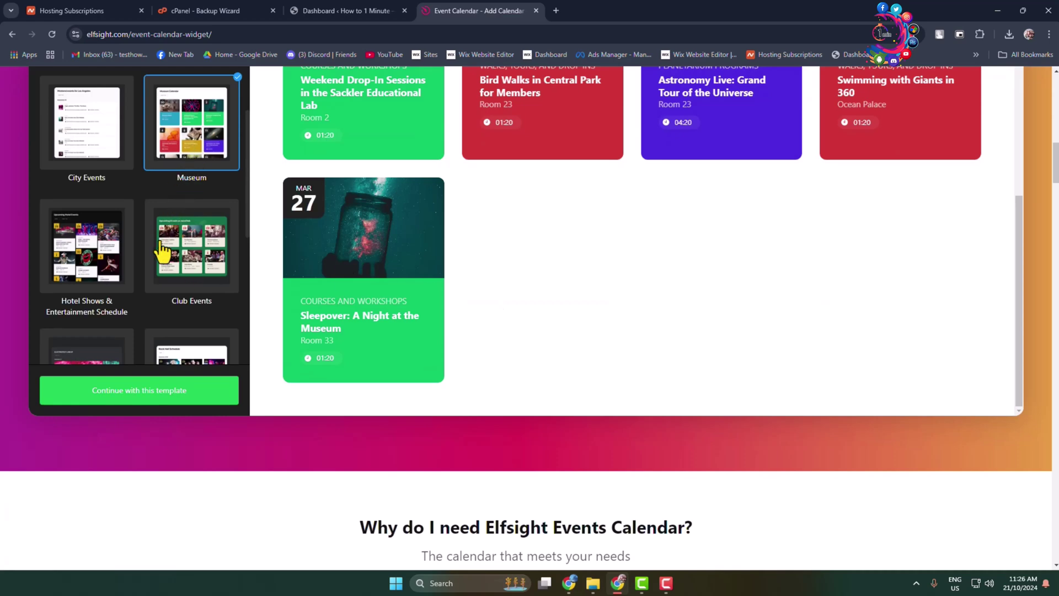
Continue editing the calendar with the Museum template.
left_click(173, 393)
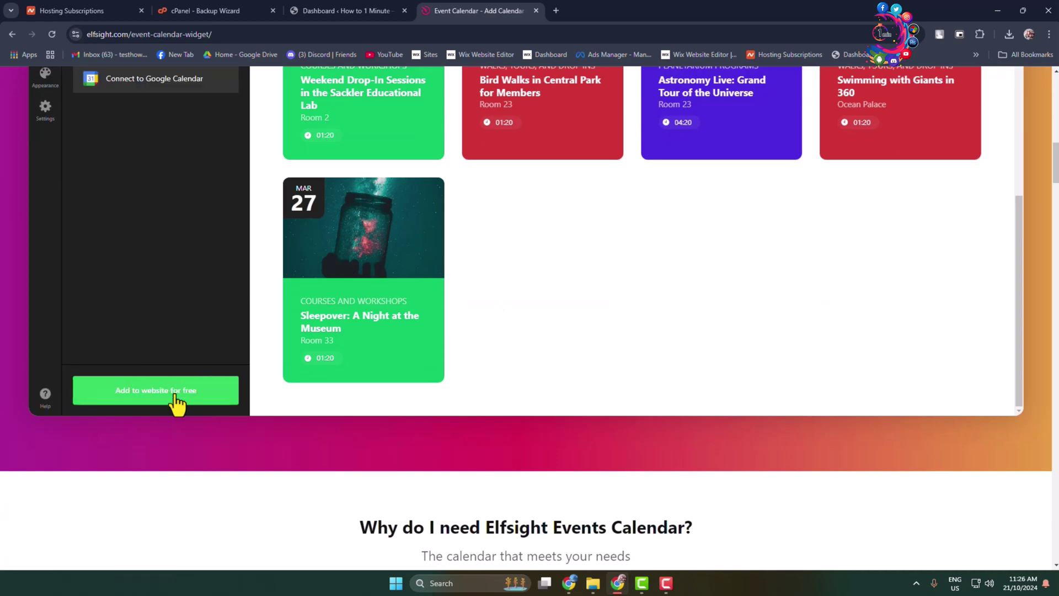
scroll(170, 338, "up", 3)
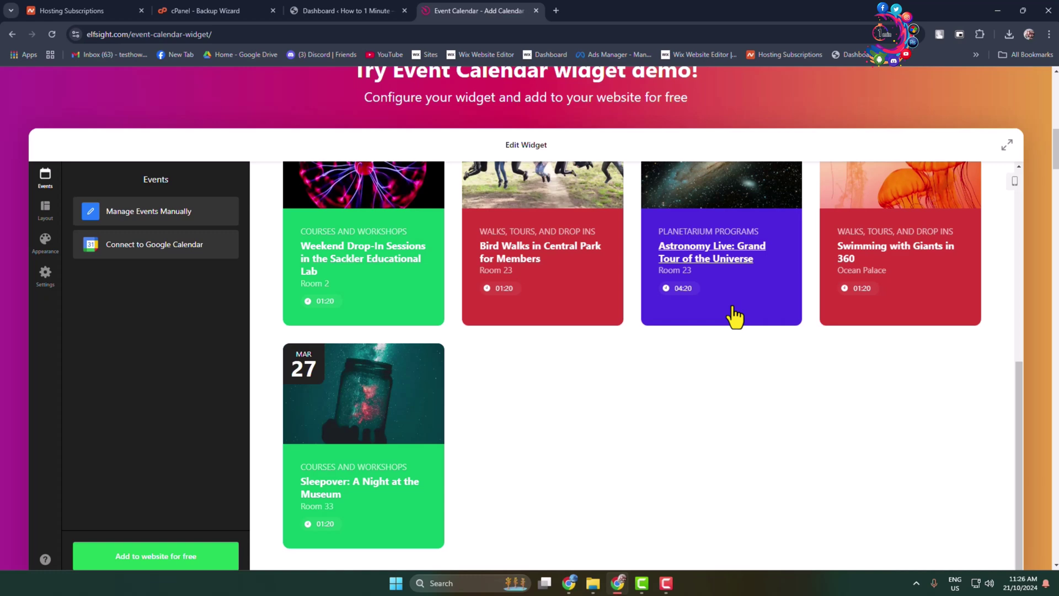
scroll(735, 314, "up", 10)
scroll(735, 317, "up", 1)
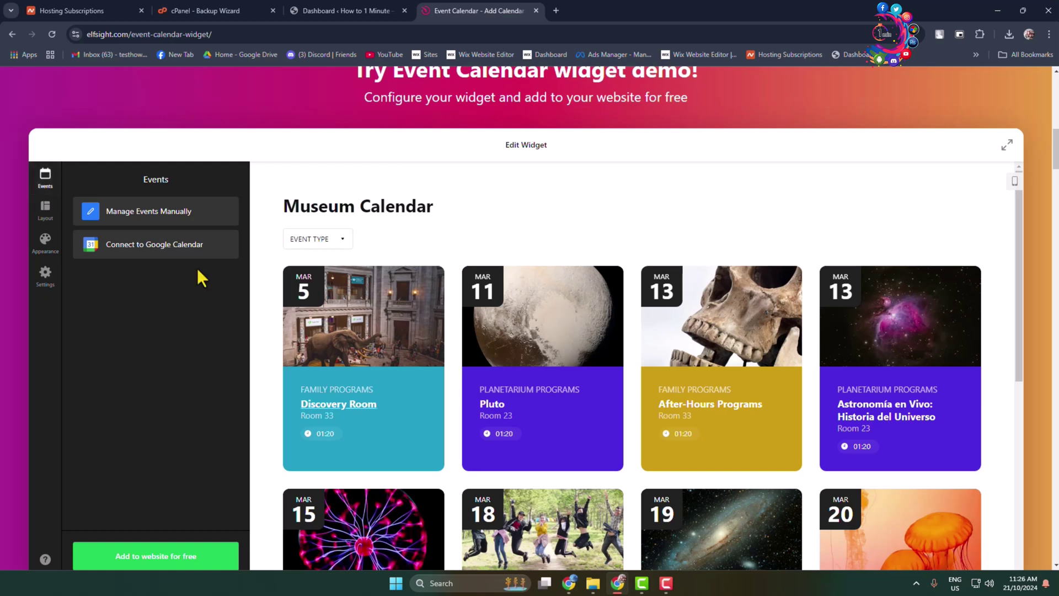
Switch to managing events manually and bring up the Discovery Room event's options.
left_click(170, 221)
scroll(96, 397, "down", 2)
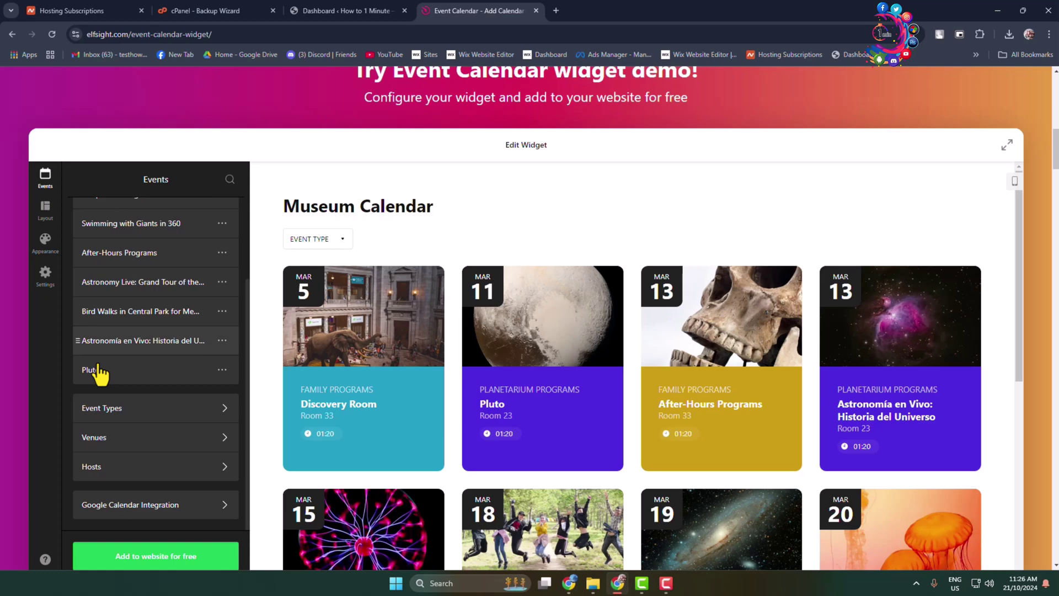
scroll(162, 331, "up", 2)
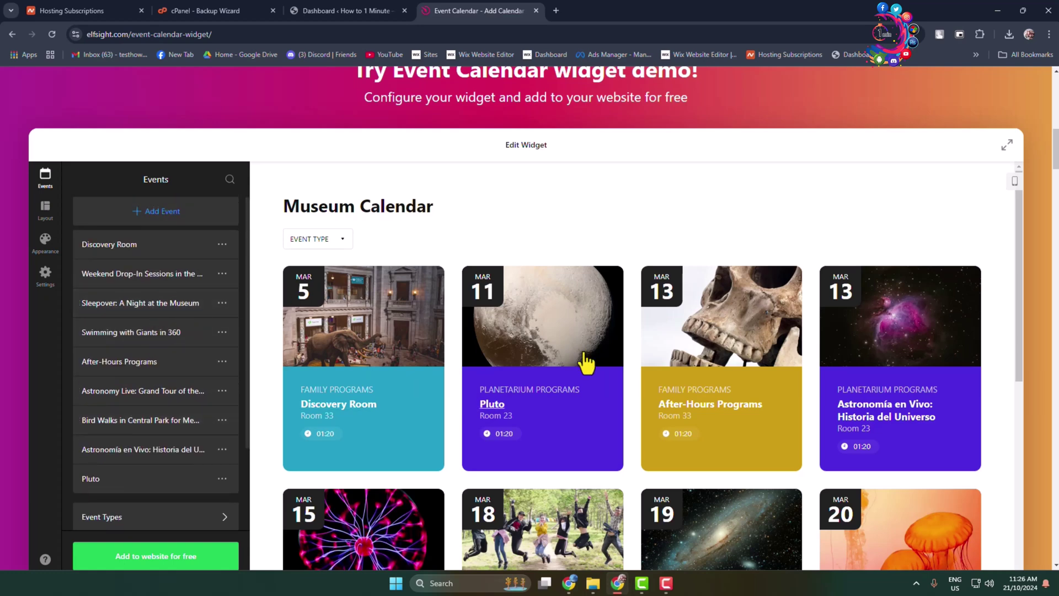
scroll(620, 362, "down", 6)
scroll(663, 385, "up", 6)
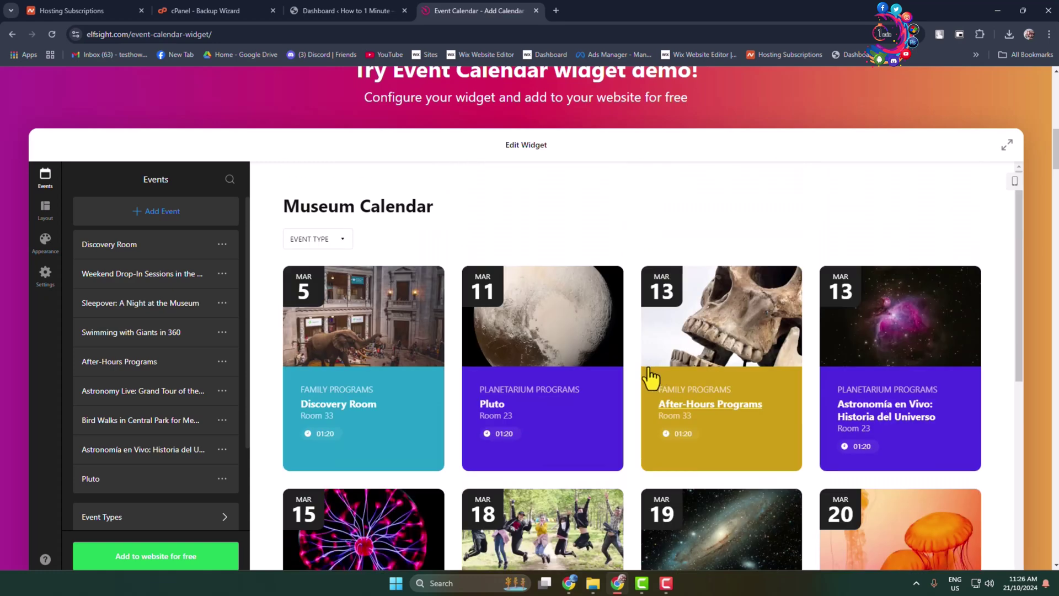
left_click(222, 244)
Edit the March 5 Discovery Room event and rename it Discovery Room1.
left_click(236, 269)
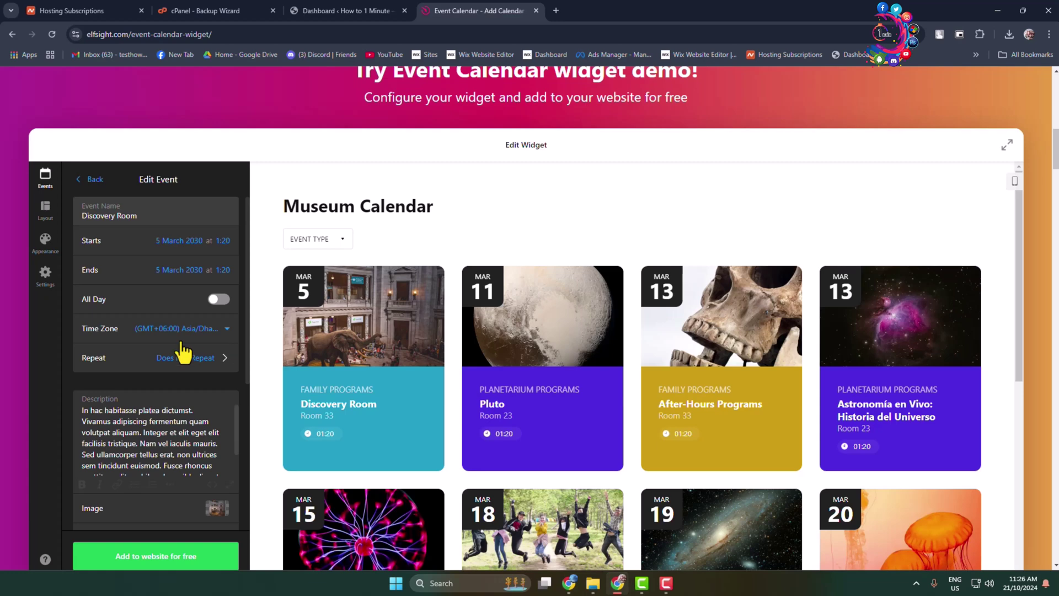
scroll(198, 309, "down", 3)
scroll(195, 281, "up", 5)
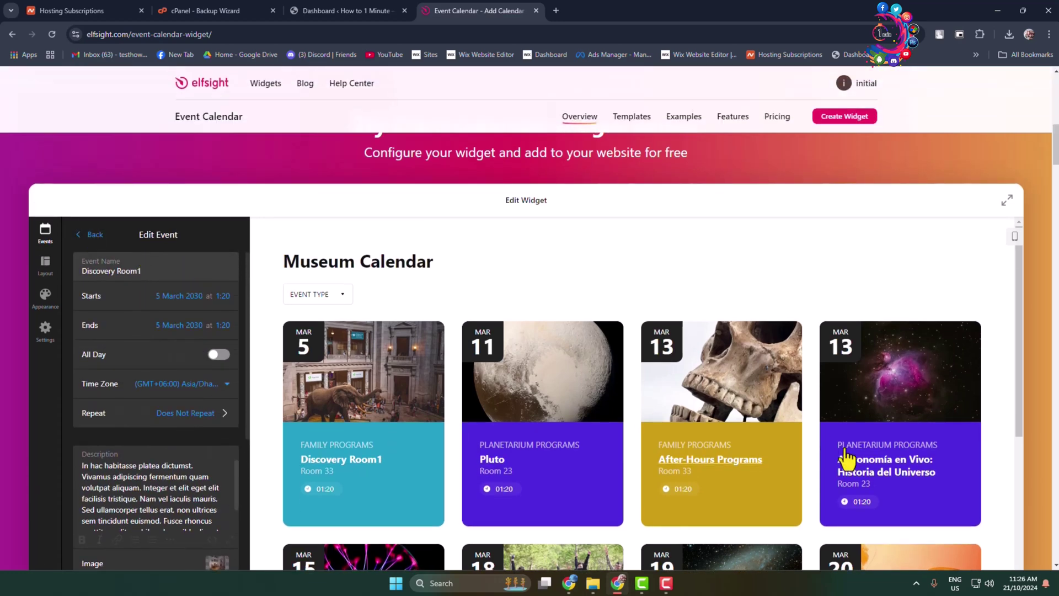
scroll(772, 486, "down", 3)
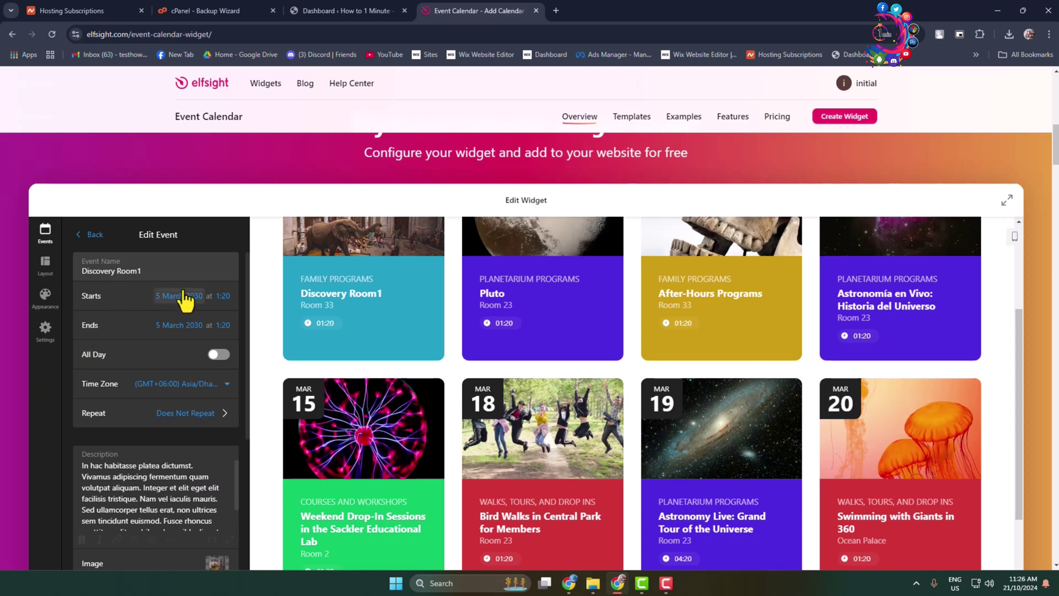
left_click_drag(173, 270, 83, 270)
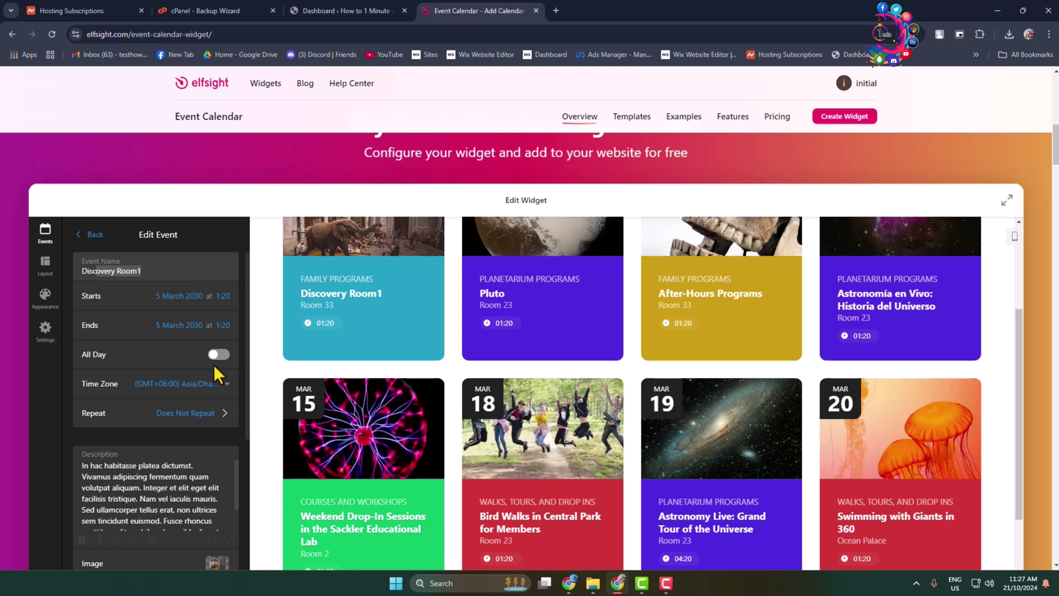
Check the event's Repeat, Time Zone and Description settings, leaving them unchanged.
left_click(207, 417)
left_click(93, 235)
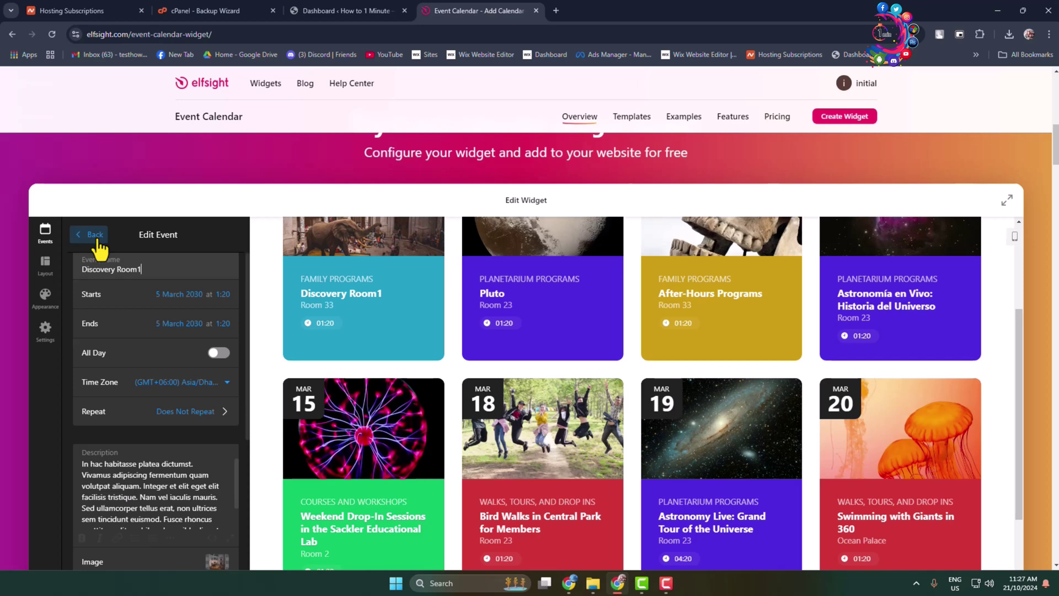
left_click(225, 391)
left_click(226, 393)
scroll(208, 378, "down", 4)
scroll(208, 379, "up", 2)
left_click_drag(143, 339, 184, 364)
left_click(176, 349)
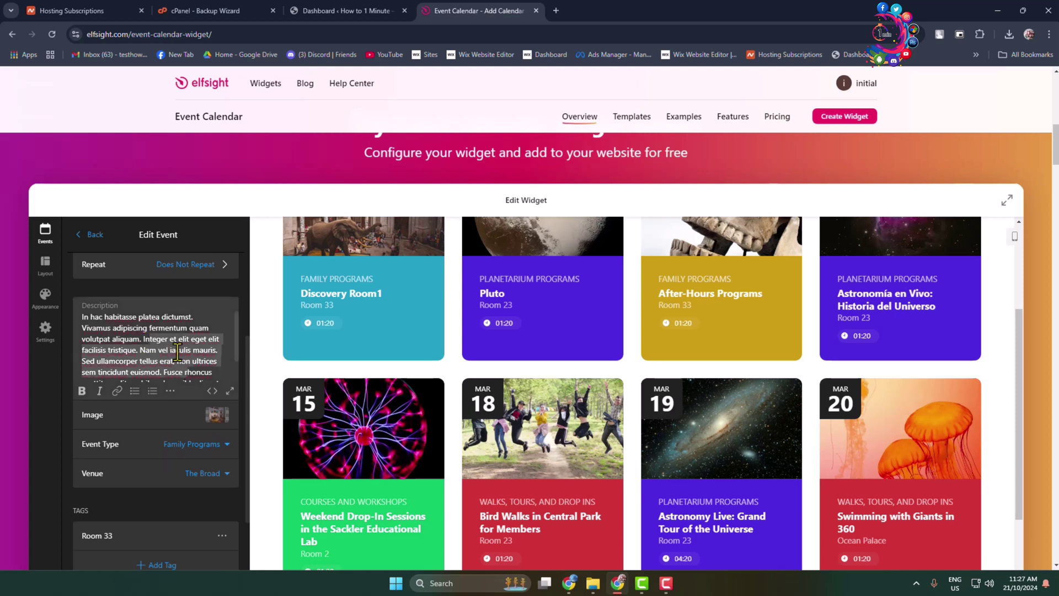
Keep Family Programs as the event type and The Broad as the venue.
scroll(182, 352, "down", 1)
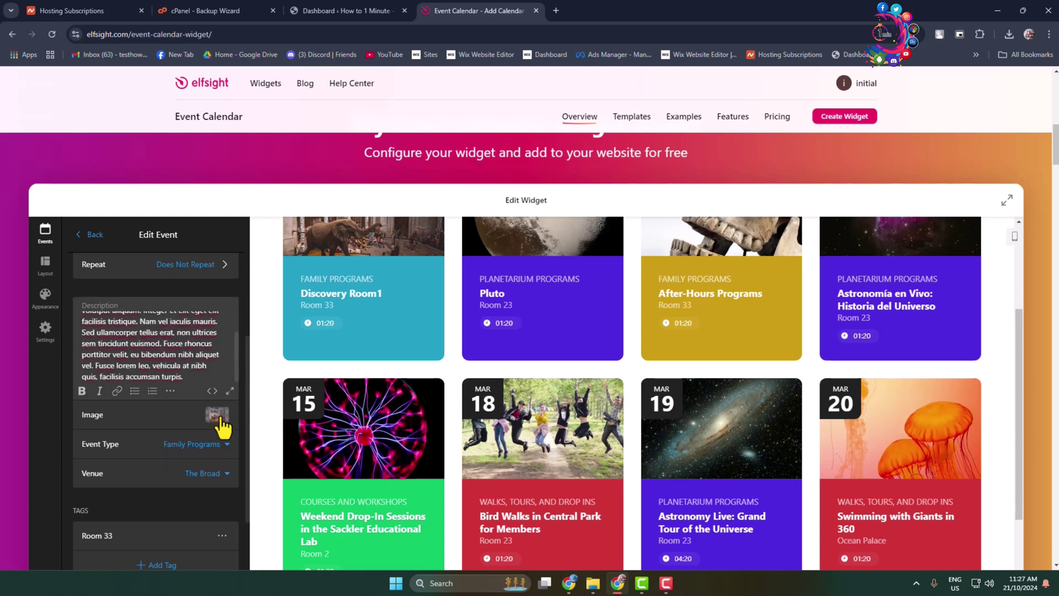
scroll(217, 421, "down", 1)
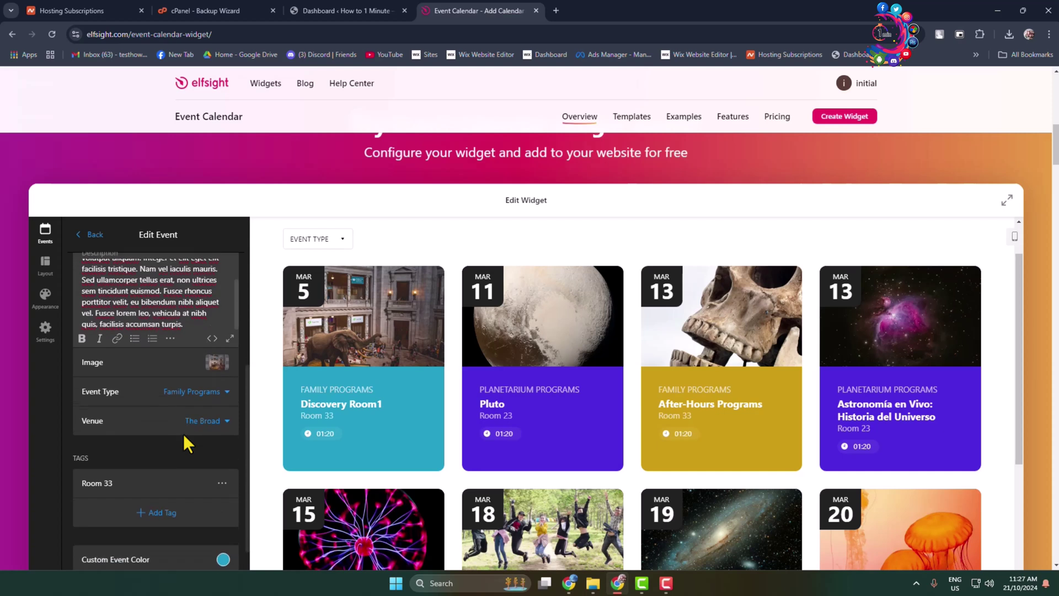
left_click(223, 389)
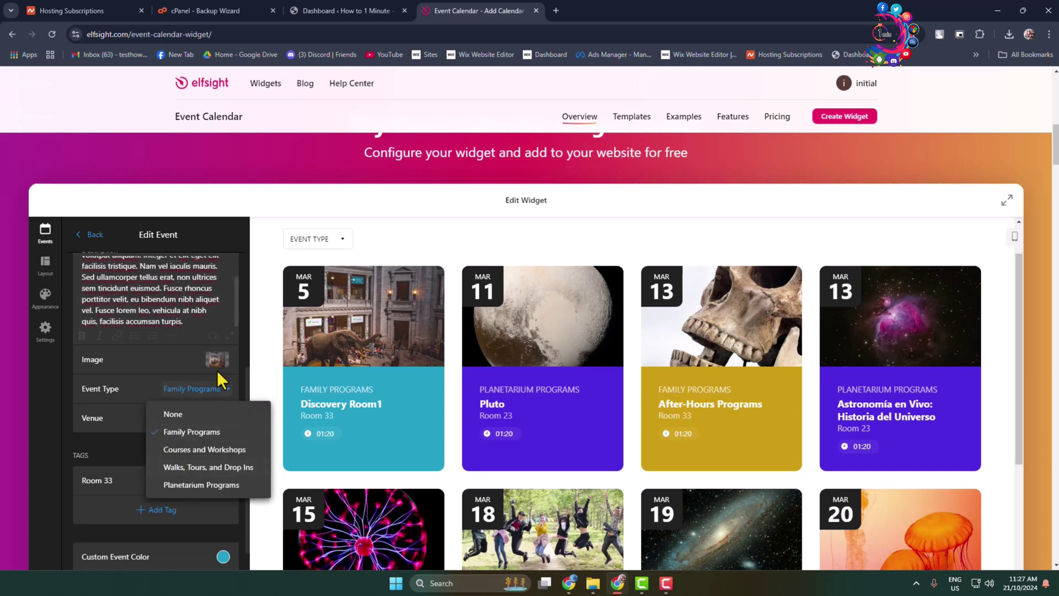
left_click(217, 393)
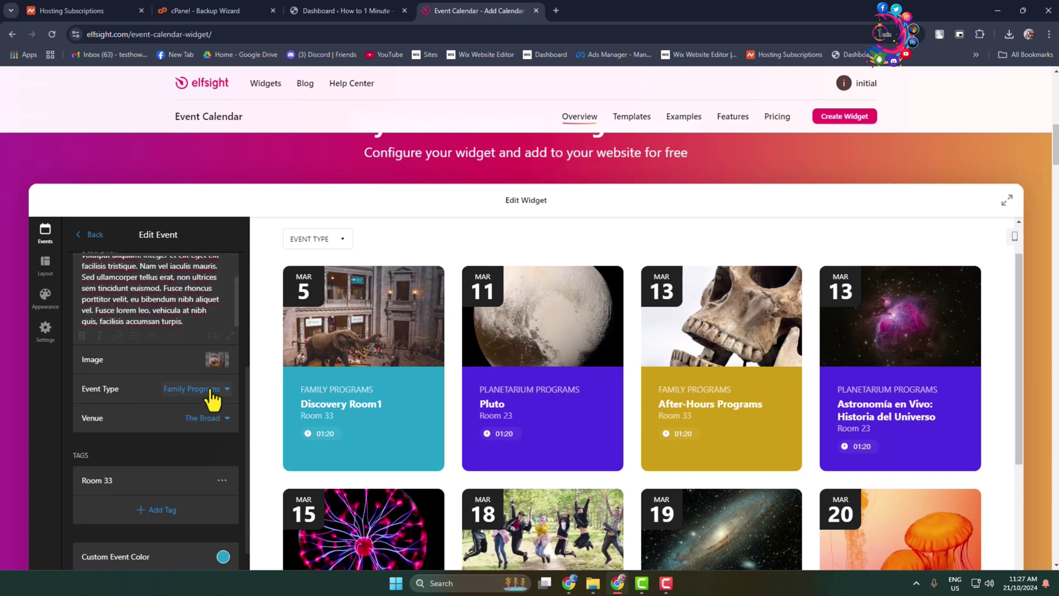
left_click(219, 422)
left_click(212, 424)
Review the rest of the event form, including the Room 33 tag, and the preview cards.
scroll(213, 426, "down", 1)
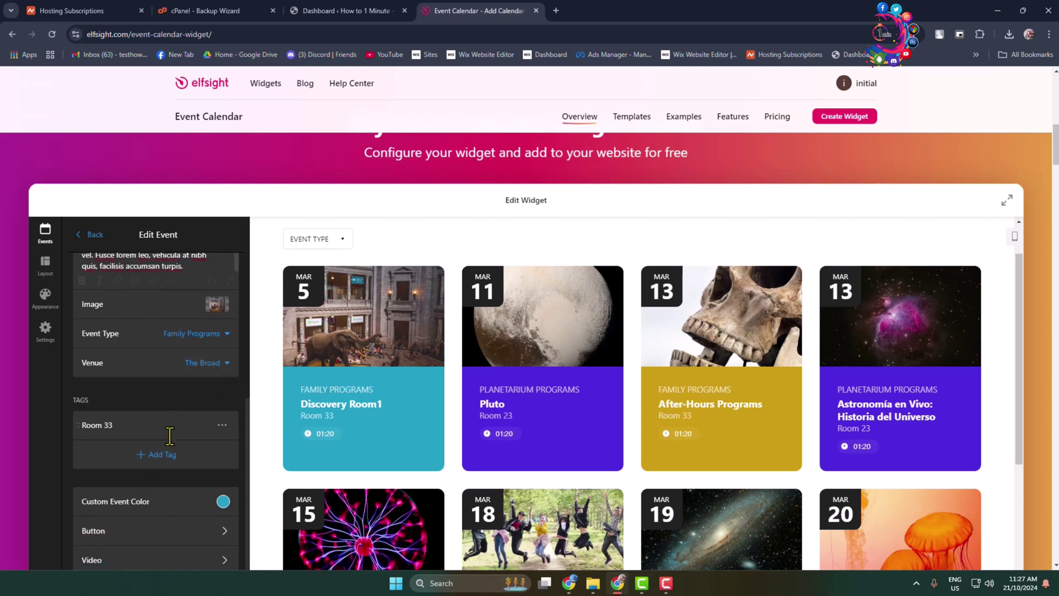
left_click_drag(345, 432, 142, 479)
left_click(141, 478)
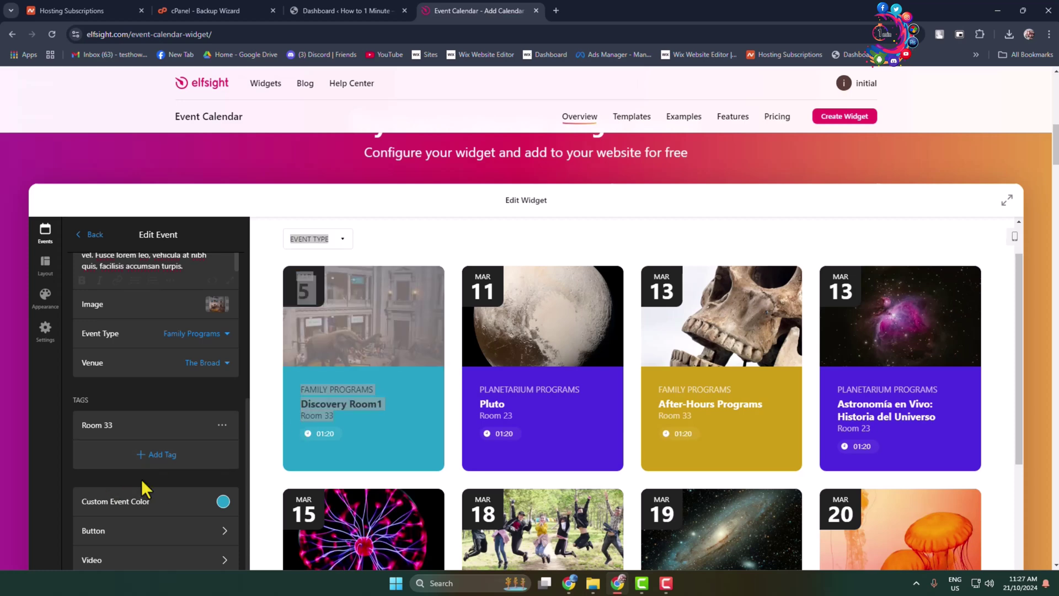
scroll(141, 479, "down", 3)
scroll(185, 350, "up", 1)
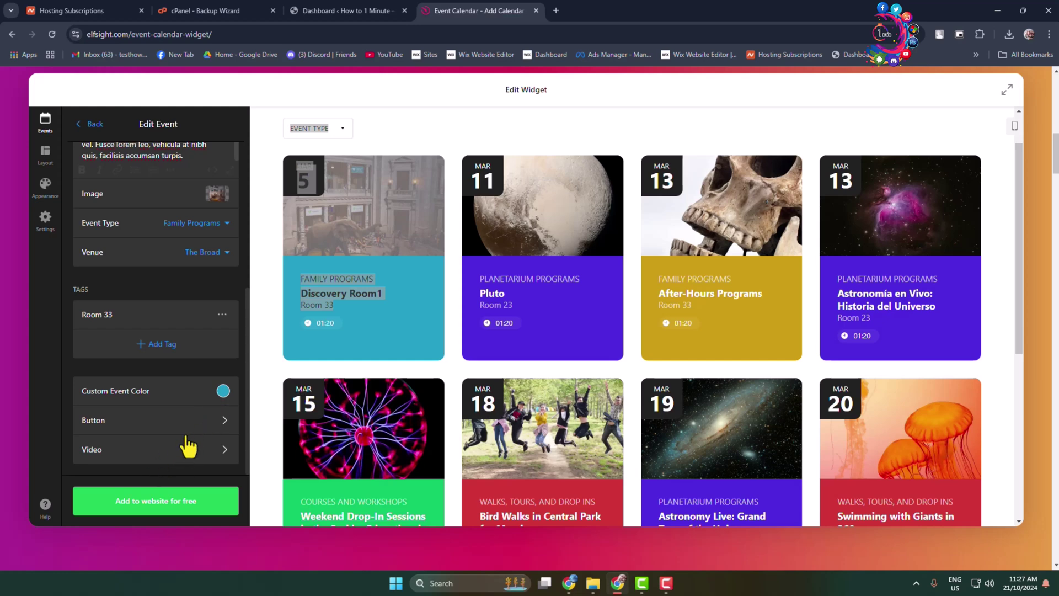
scroll(217, 463, "down", 1)
scroll(103, 251, "up", 3)
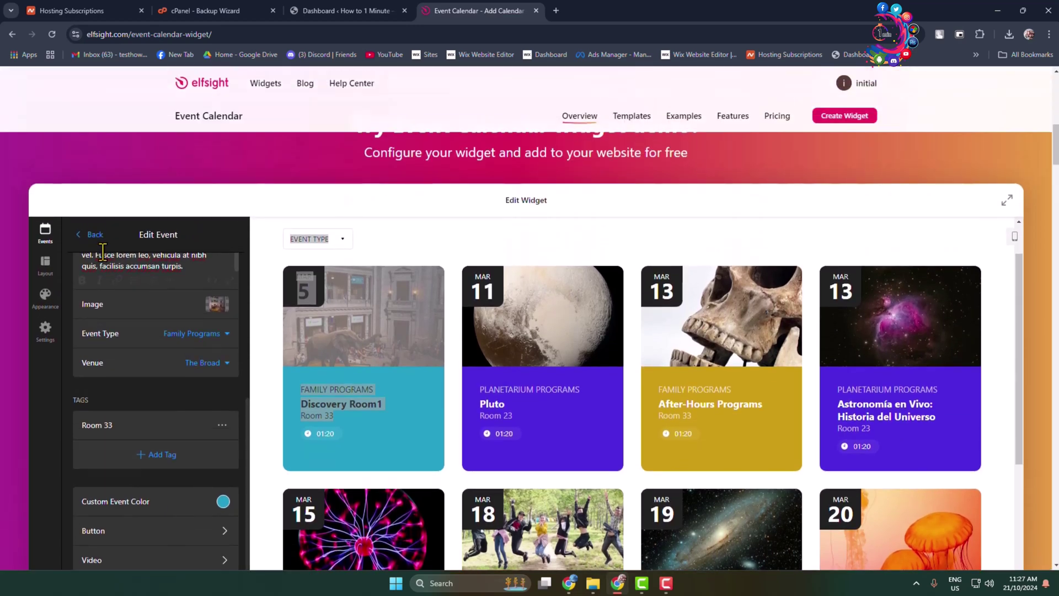
Try the List, Masonry, Slider, Month and Week layouts, then return the calendar to Grid.
left_click(45, 265)
left_click(102, 292)
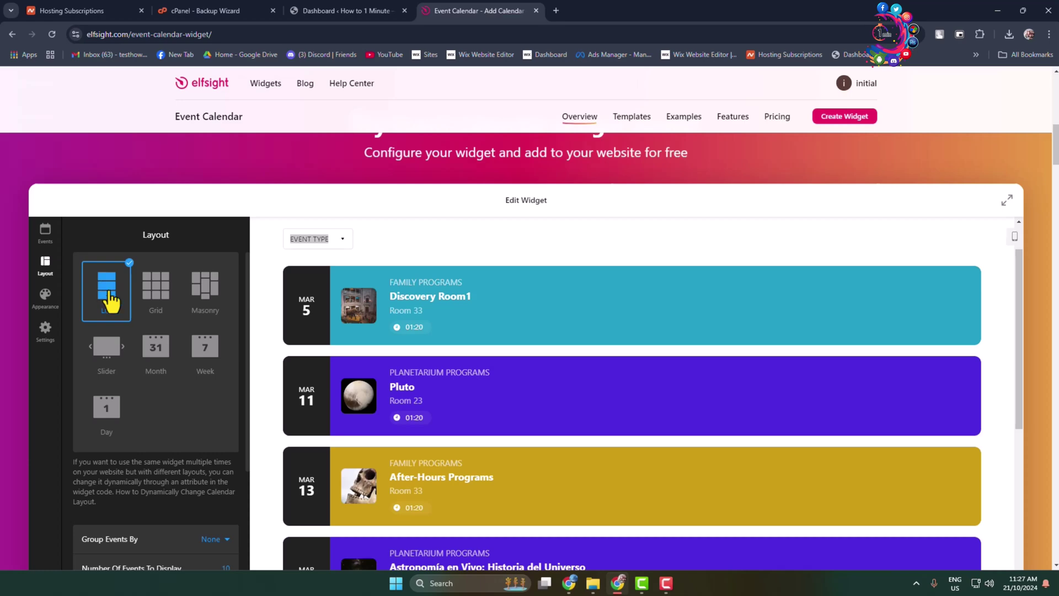
left_click(156, 295)
left_click(207, 291)
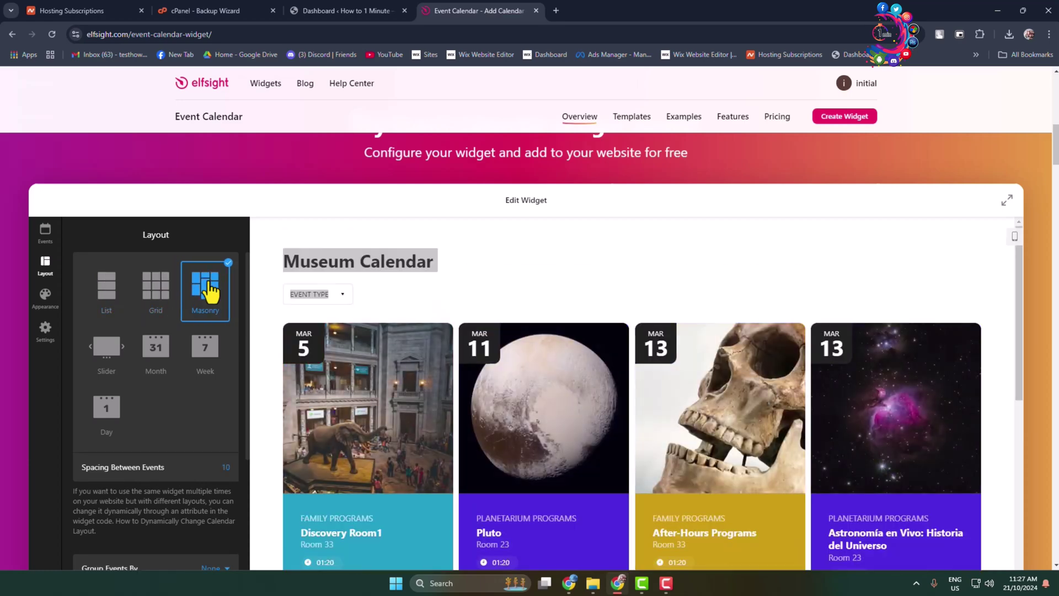
left_click(111, 350)
left_click(156, 356)
left_click(201, 361)
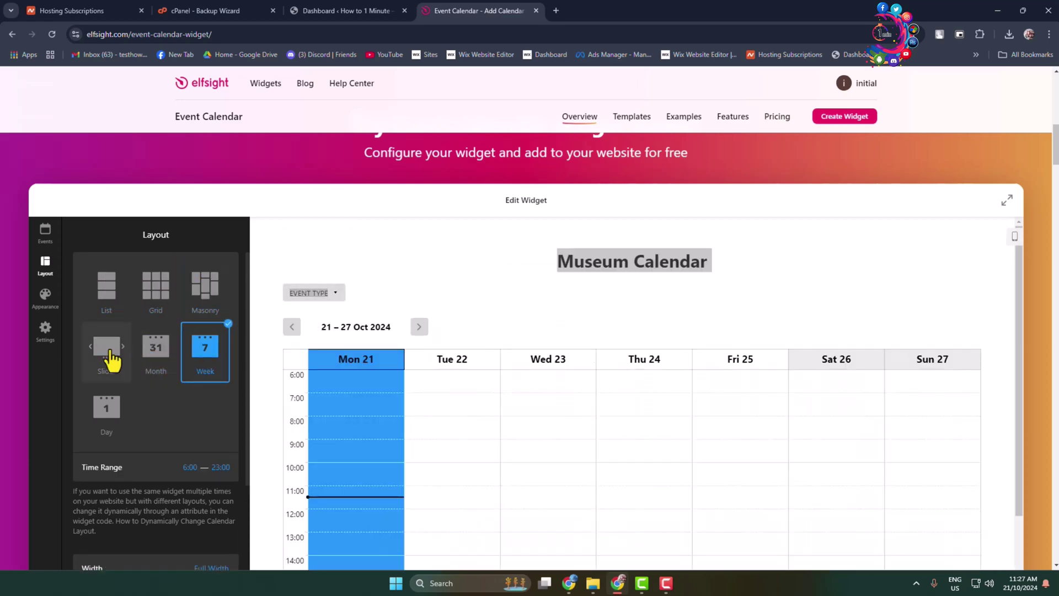
left_click(107, 353)
left_click(165, 308)
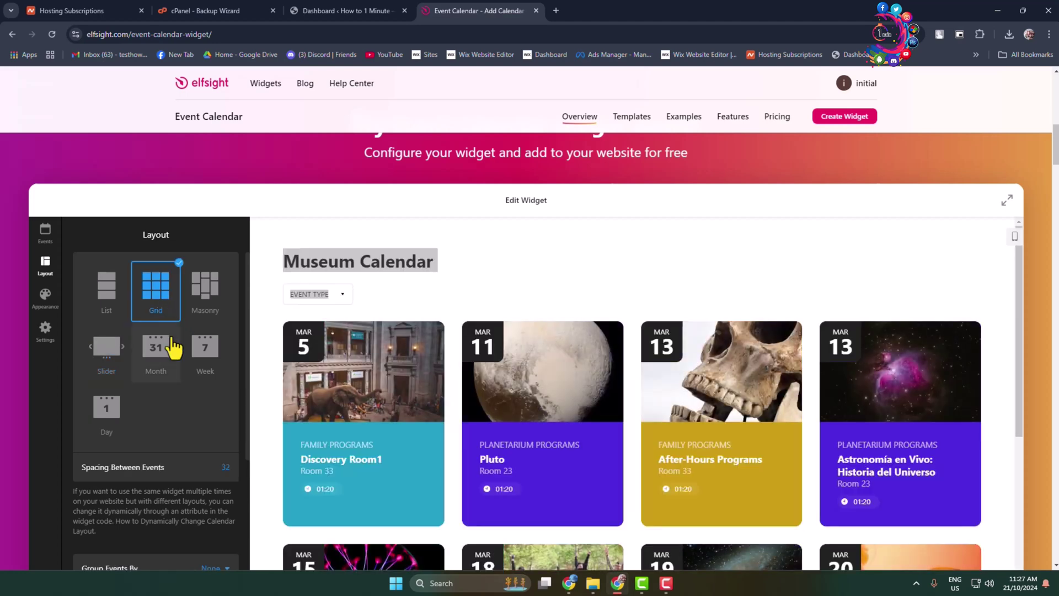
scroll(173, 348, "down", 2)
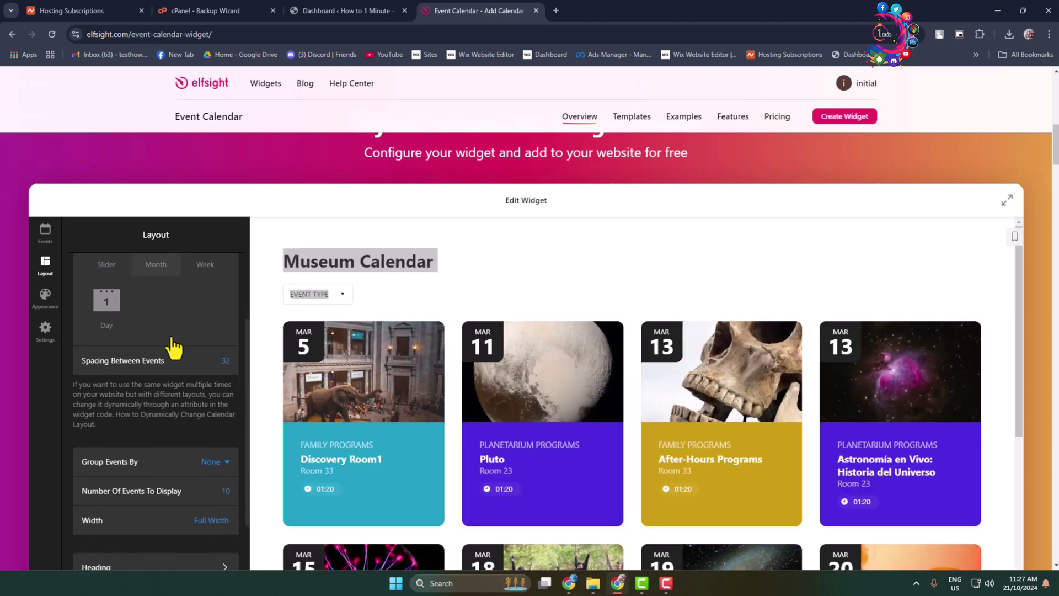
Look over the widget's Appearance options.
left_click(49, 304)
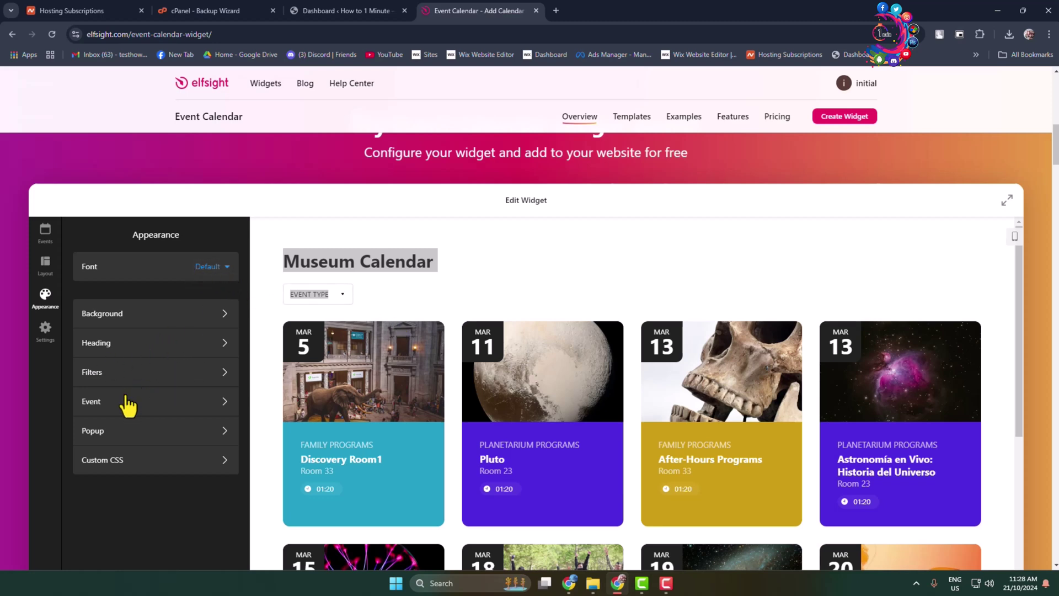
scroll(118, 443, "down", 2)
scroll(83, 366, "up", 1)
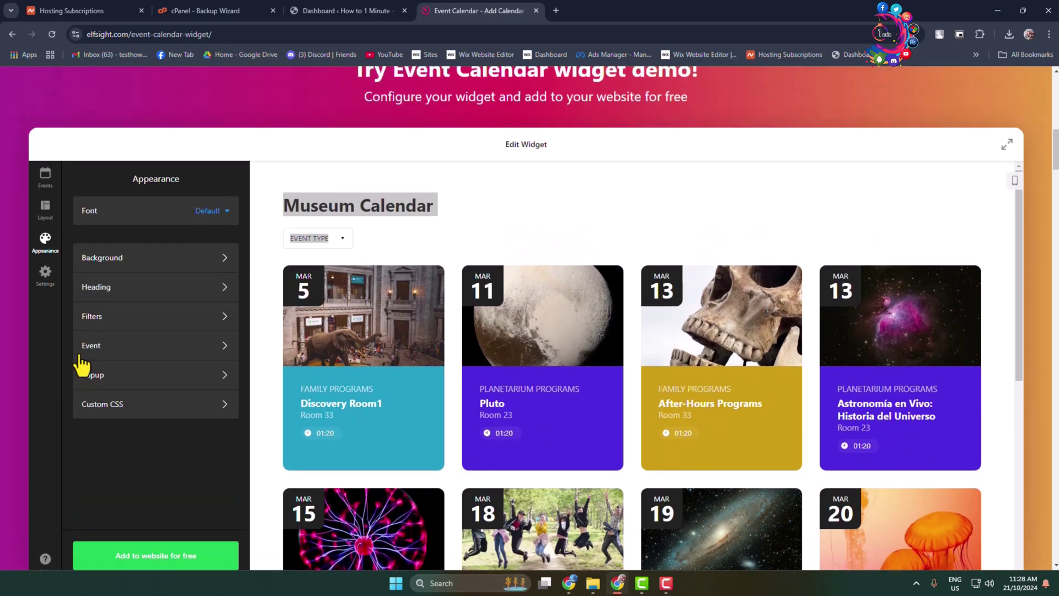
Review the Settings panel down to the event-click and English (United Kingdom) language options.
left_click(47, 276)
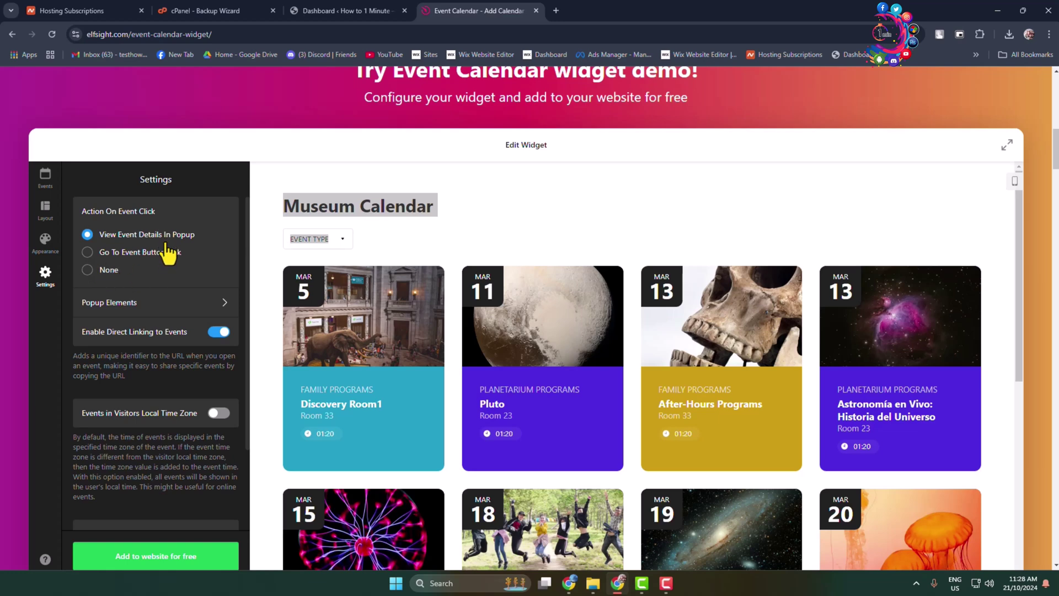
scroll(202, 341, "down", 2)
scroll(199, 496, "down", 4)
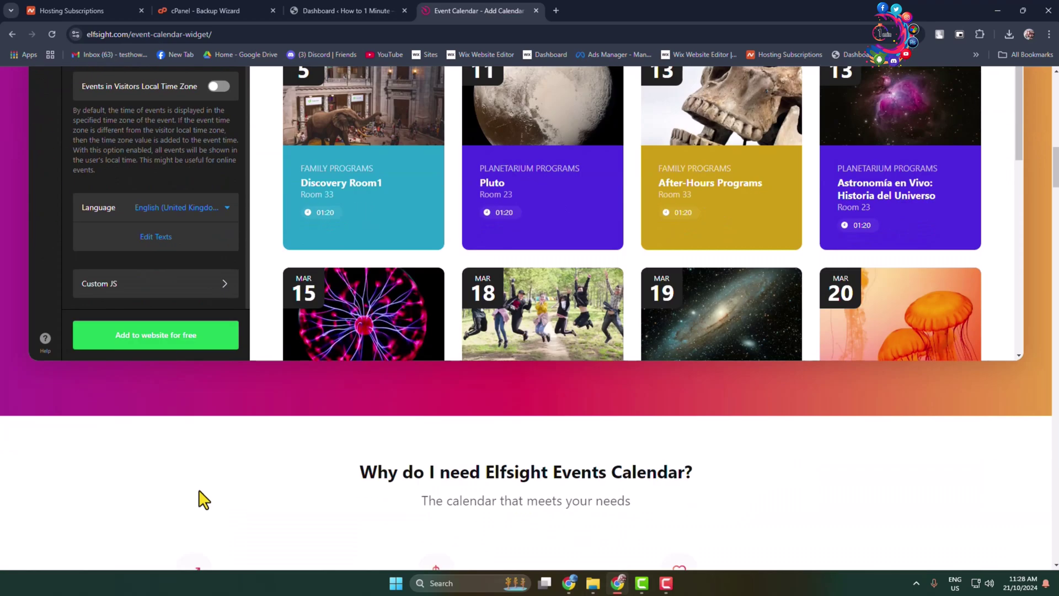
scroll(198, 502, "up", 5)
scroll(448, 390, "down", 5)
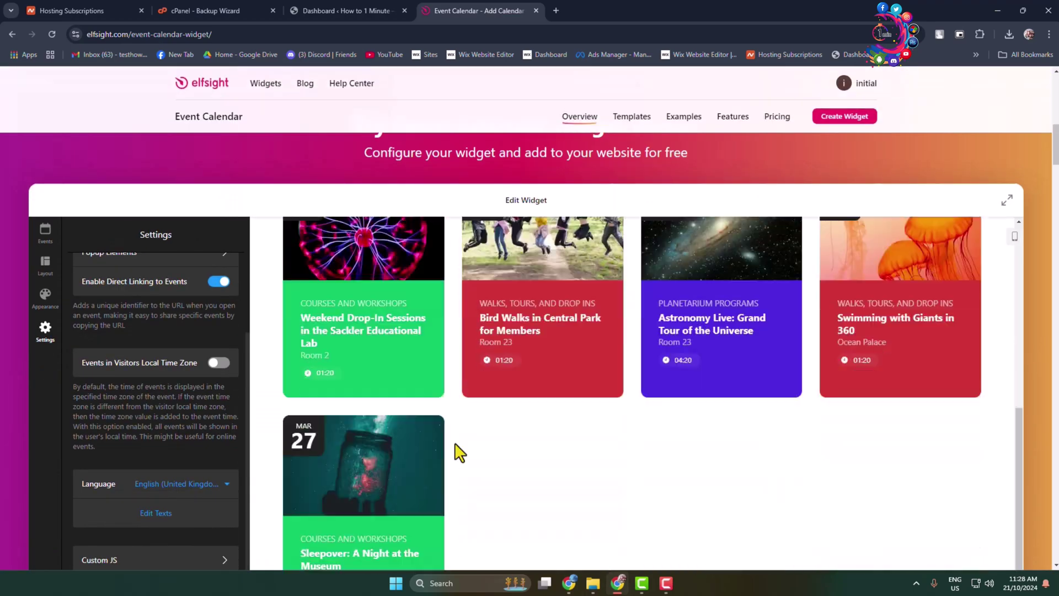
scroll(872, 353, "down", 7)
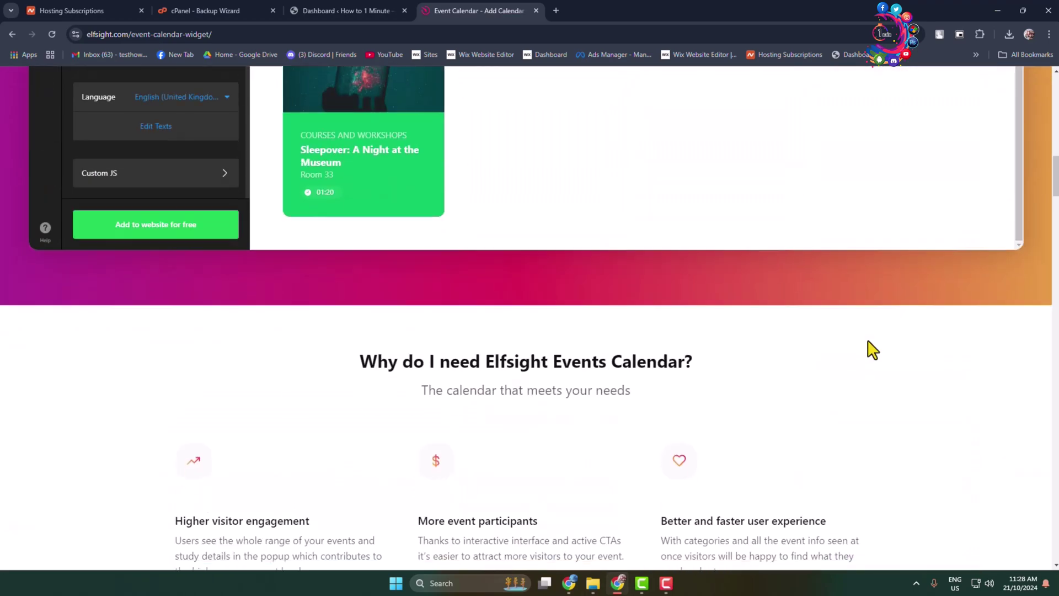
Save the Museum Calendar with 'Add to website for free' and publish the widget.
left_click(147, 227)
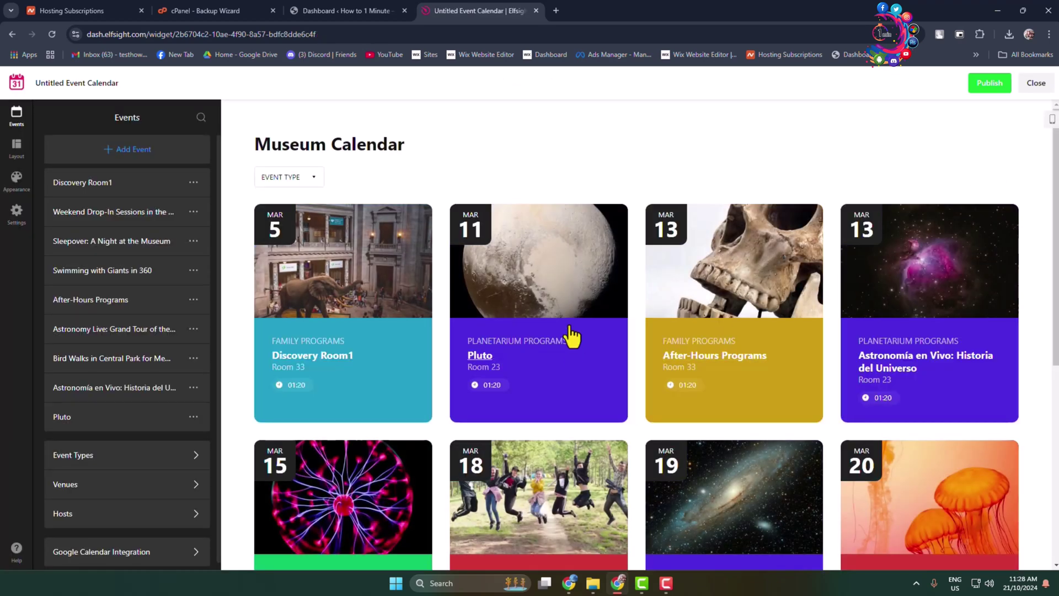
scroll(572, 337, "down", 6)
scroll(570, 339, "up", 6)
left_click(983, 88)
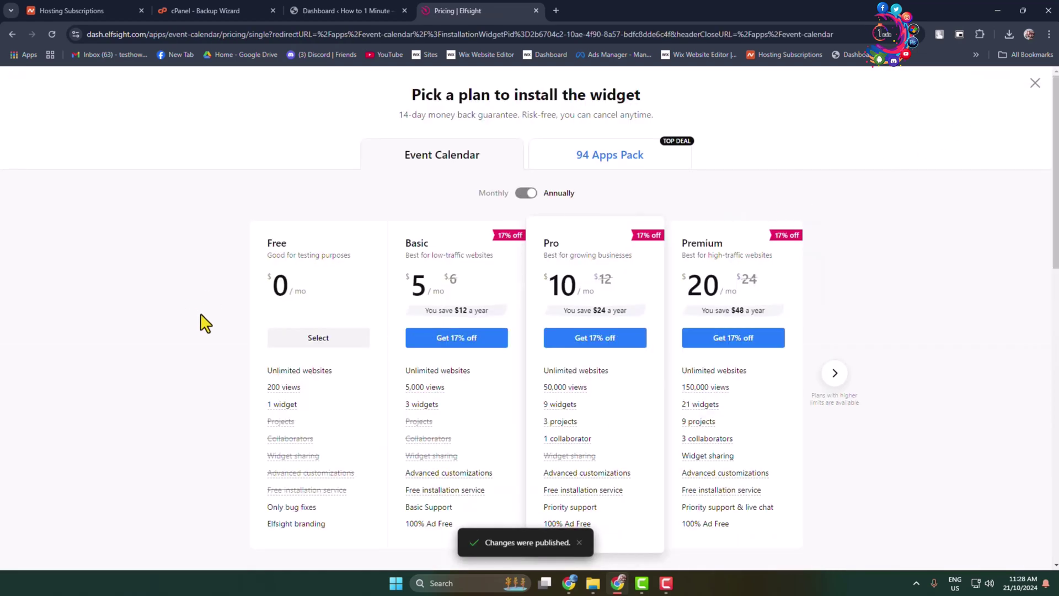
Choose the Free plan, copy the widget's embed code, and switch to the WordPress Dashboard.
left_click(302, 339)
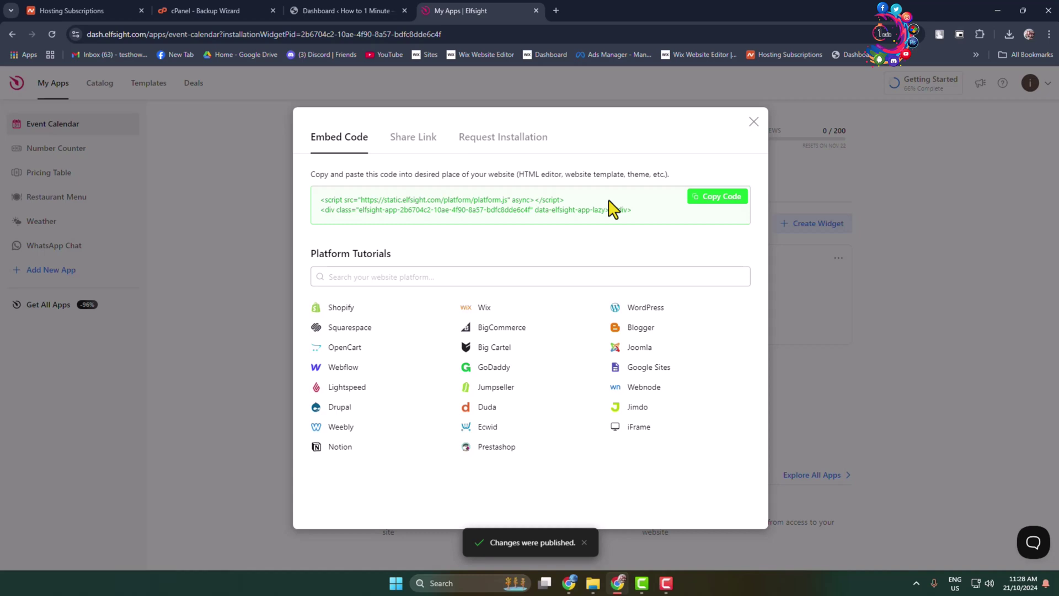
left_click(724, 196)
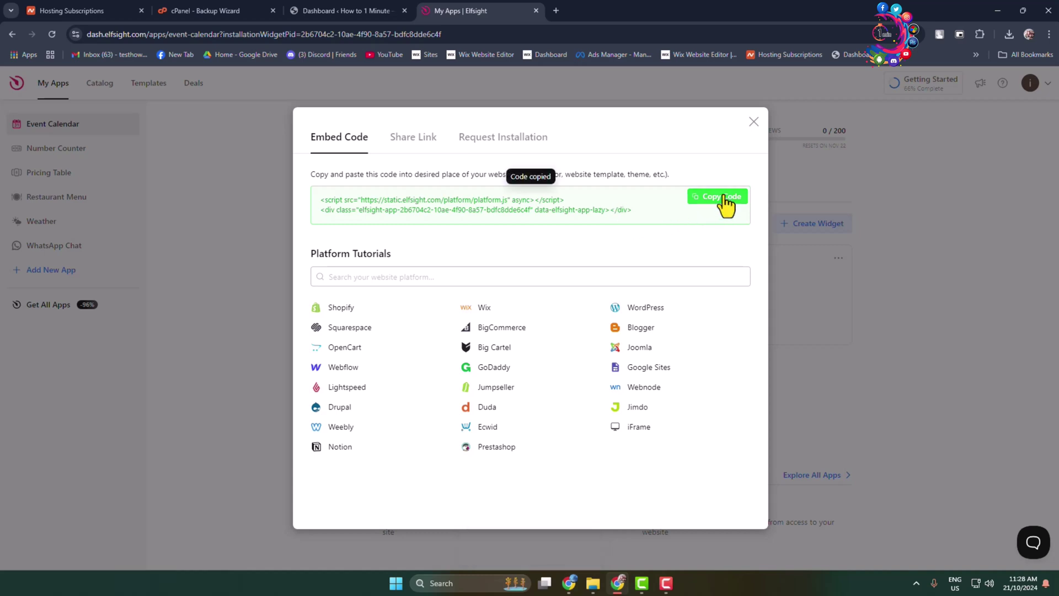
left_click(353, 11)
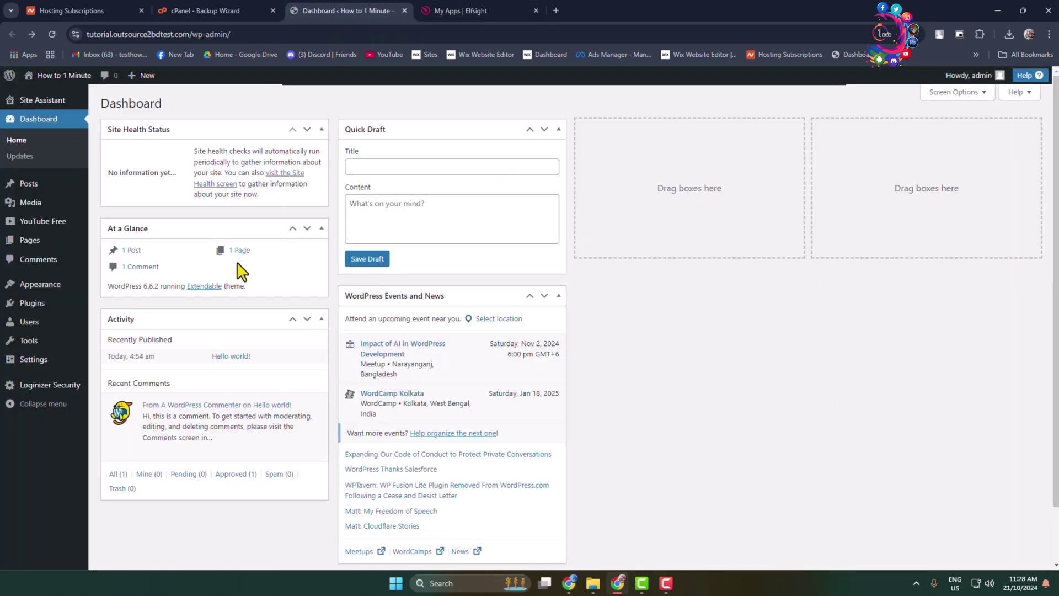
Dismiss the Namecheap site-type prompt to reveal the empty new-post block editor.
mouse_move(33, 191)
mouse_move(146, 77)
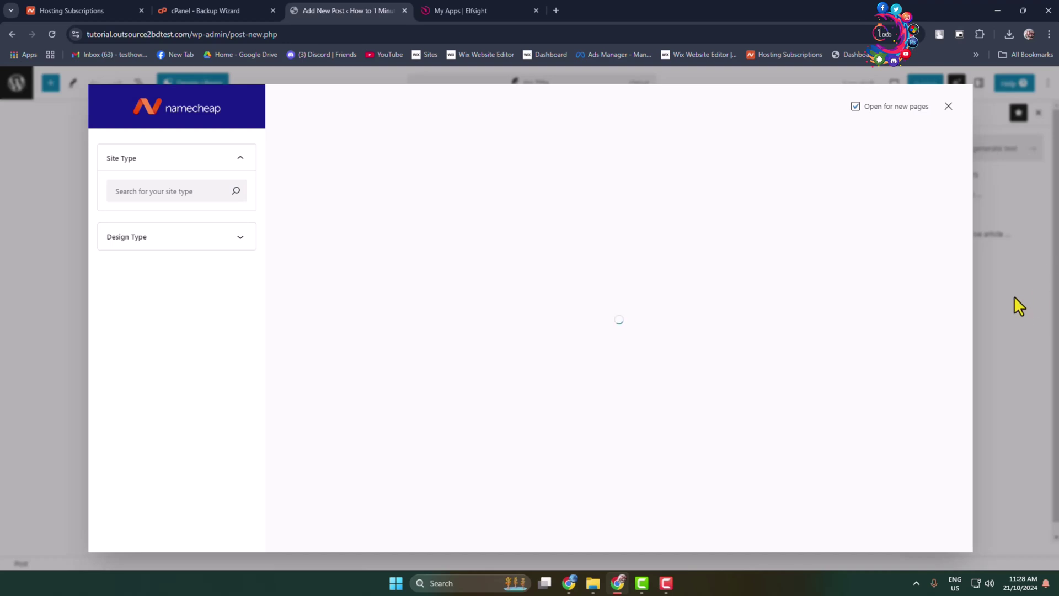
left_click(1007, 281)
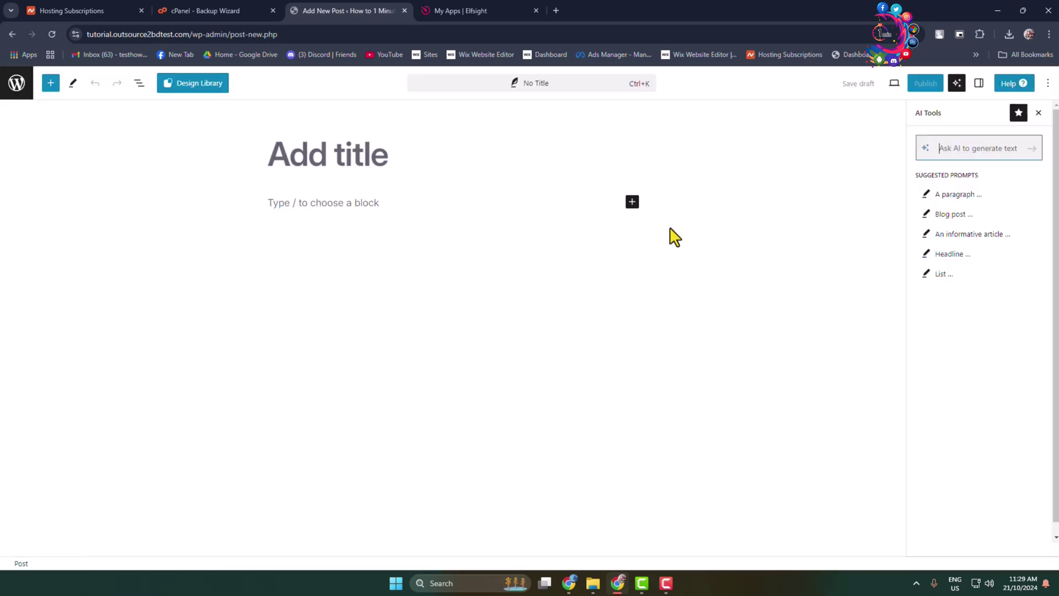
Add a Custom HTML block to the post containing the pasted Elfsight calendar embed code.
left_click(632, 202)
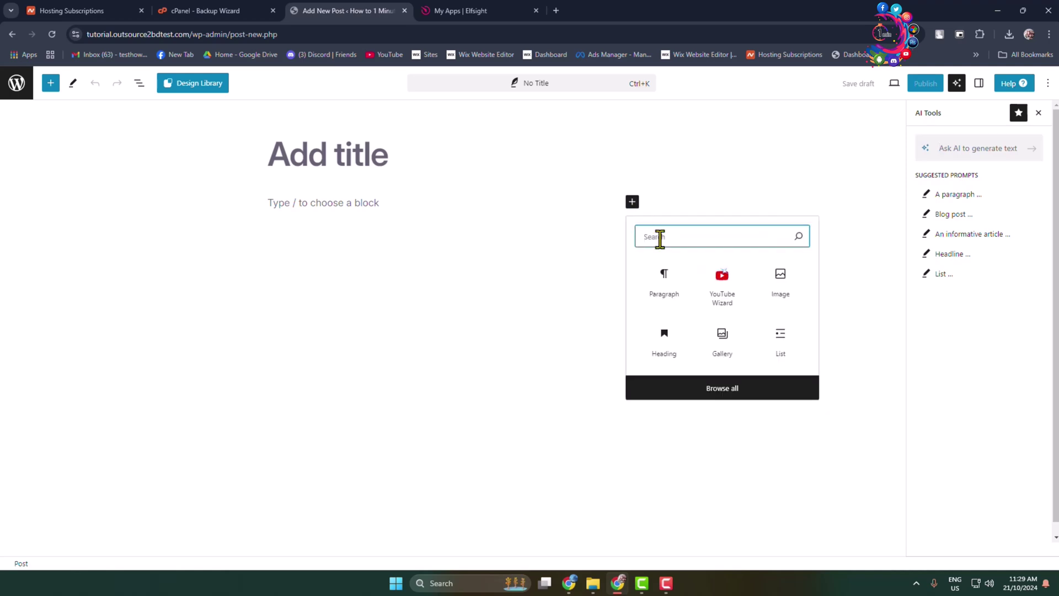
type("cust")
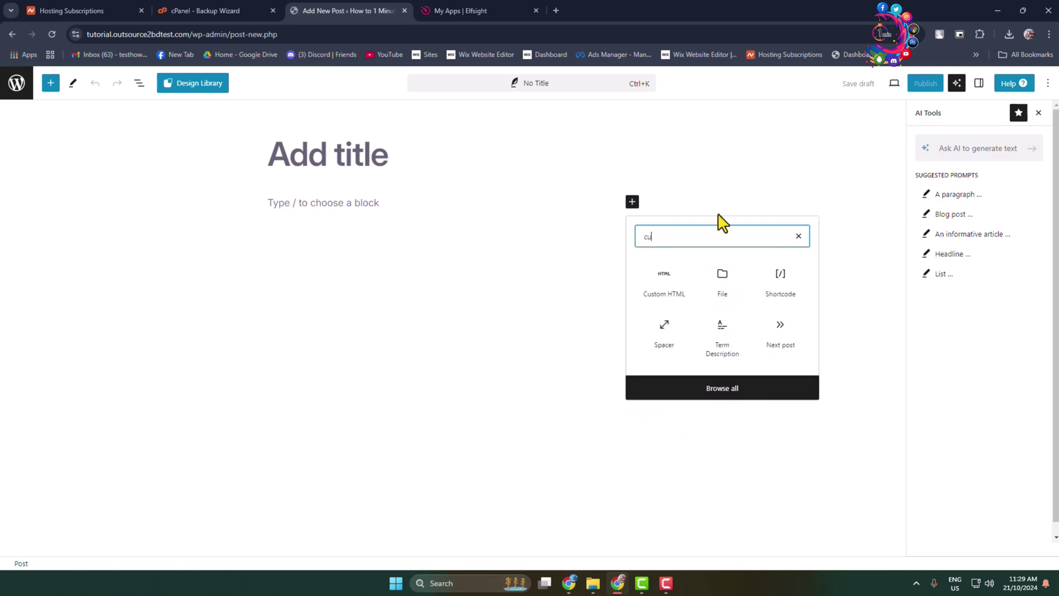
left_click(663, 289)
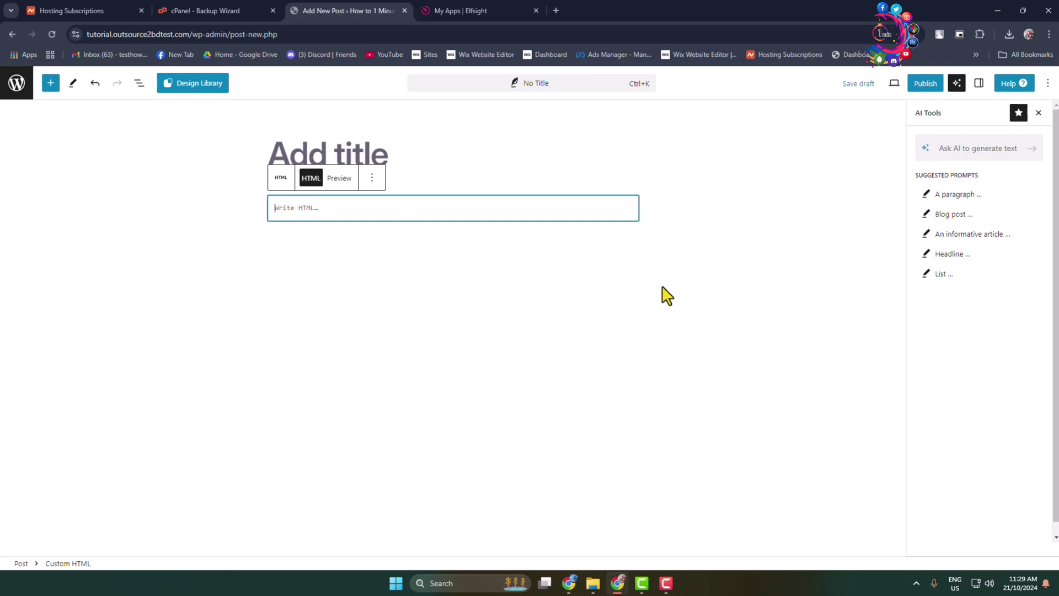
key("ctrl+v")
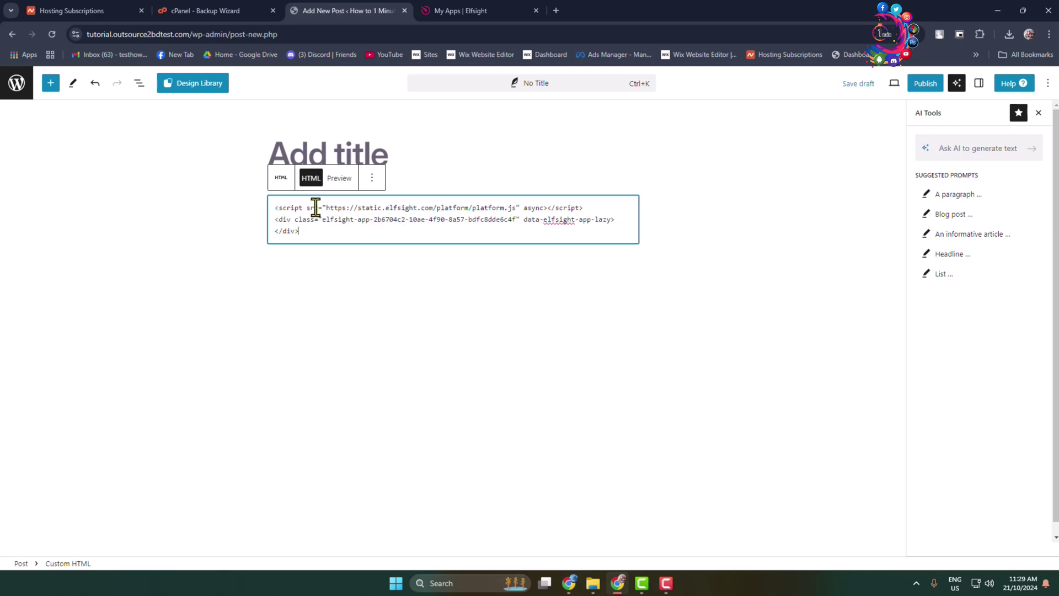
Publish the post and open the live post in a new tab.
left_click(938, 85)
left_click(940, 88)
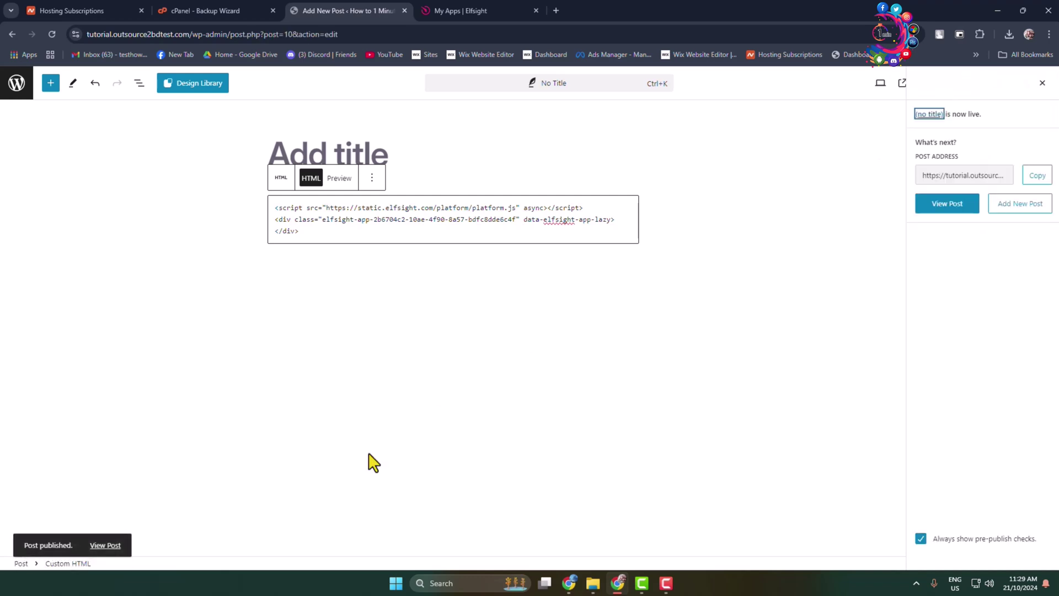
right_click(106, 547)
left_click(172, 420)
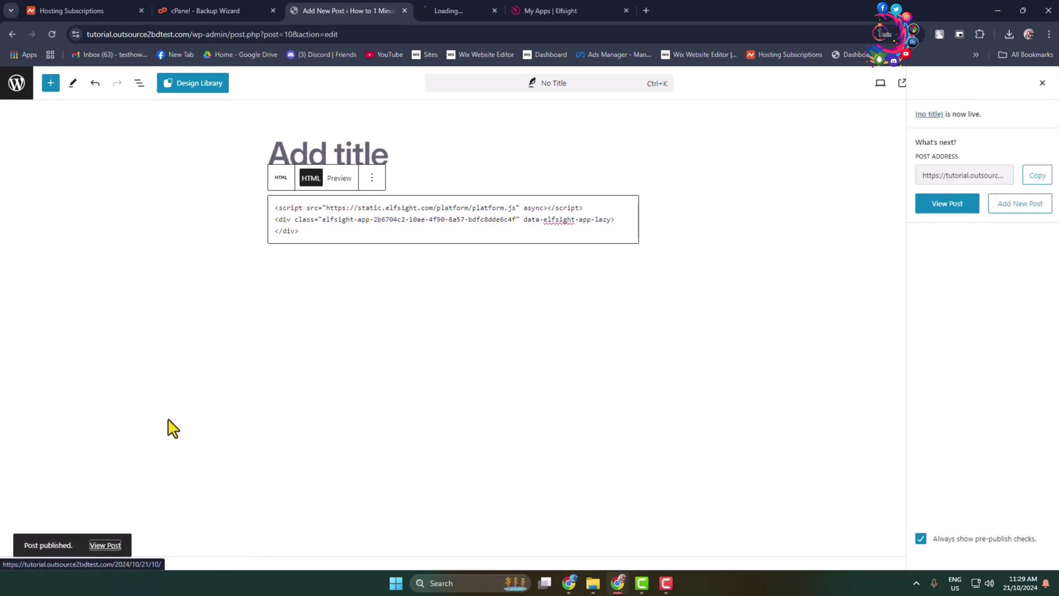
left_click(465, 12)
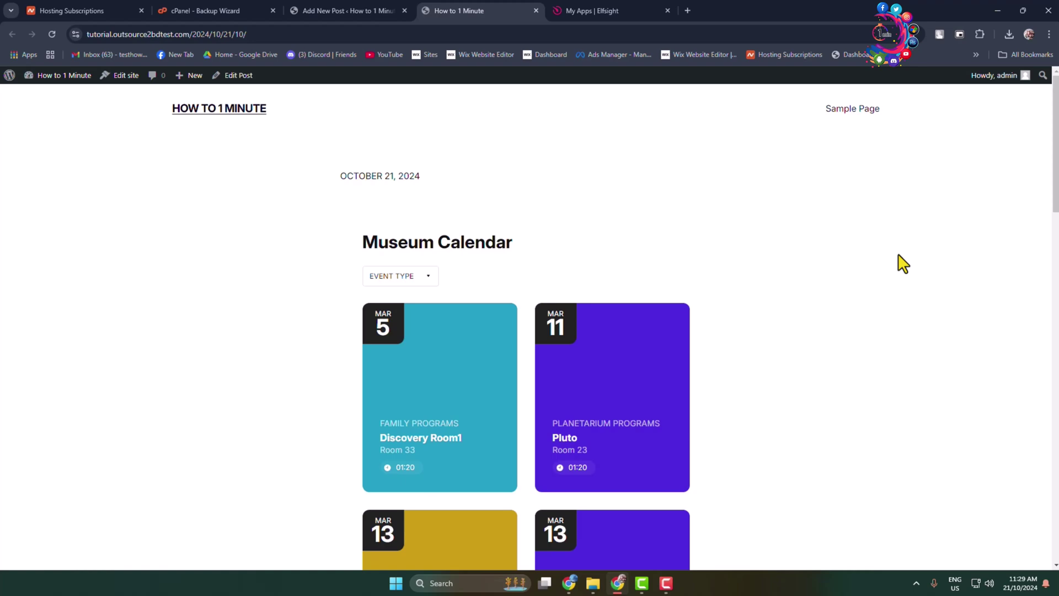
scroll(900, 262, "down", 10)
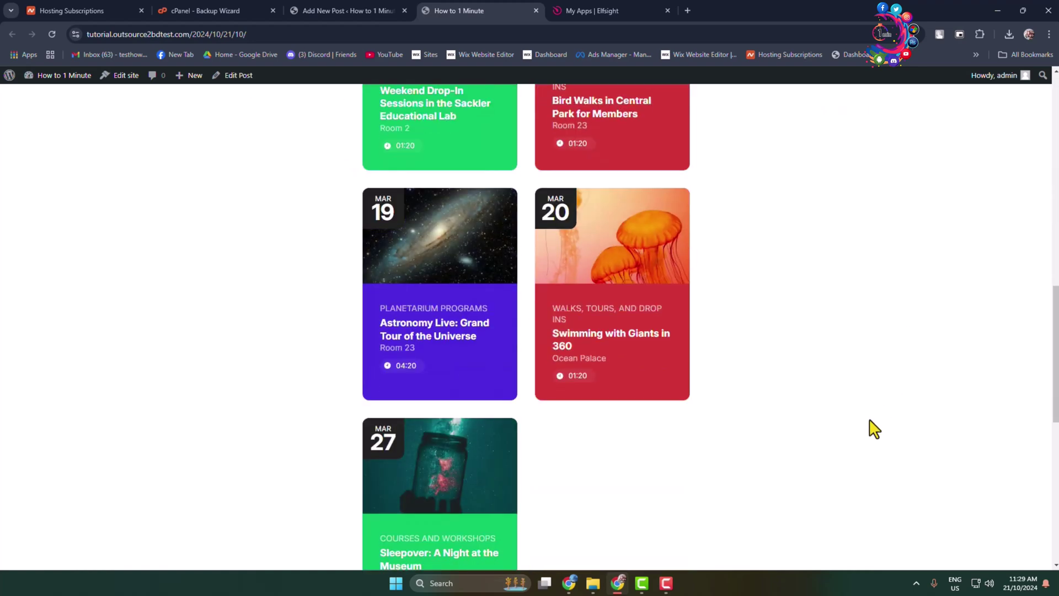
scroll(871, 422, "up", 5)
scroll(860, 386, "up", 5)
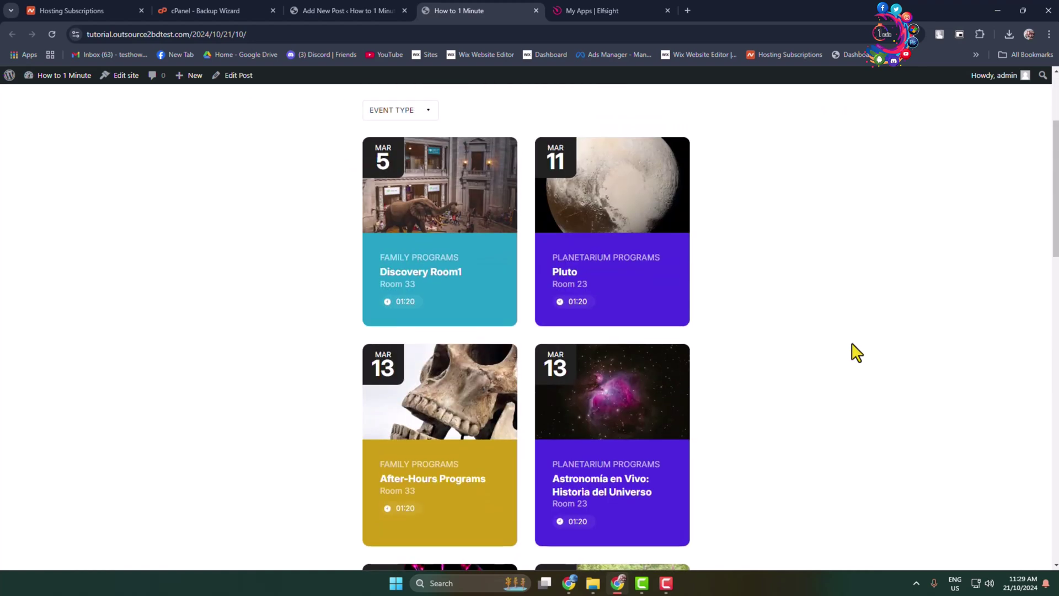
left_click(414, 280)
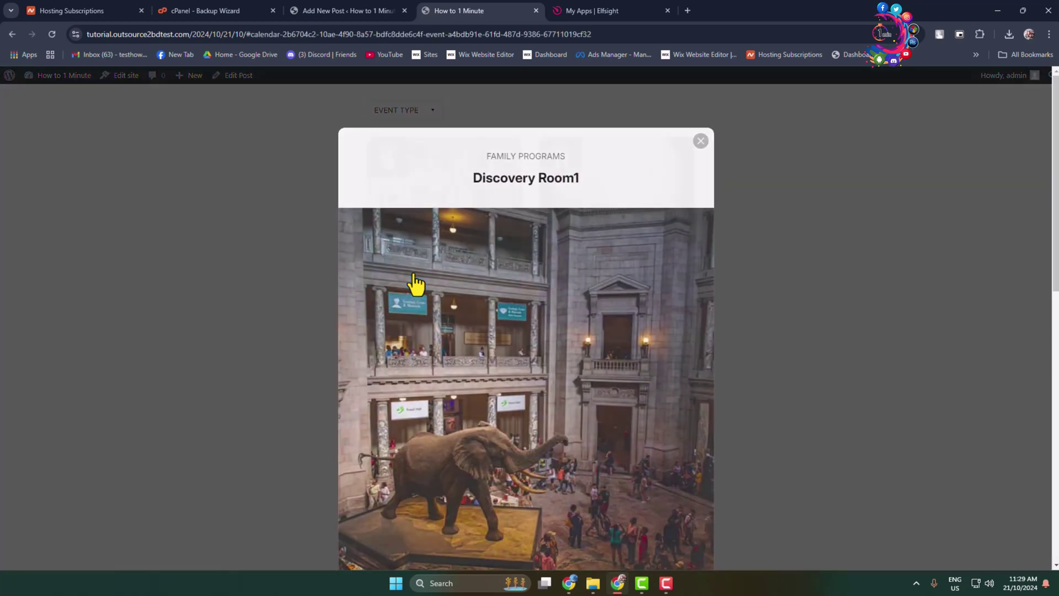
scroll(607, 193, "down", 8)
scroll(581, 339, "down", 3)
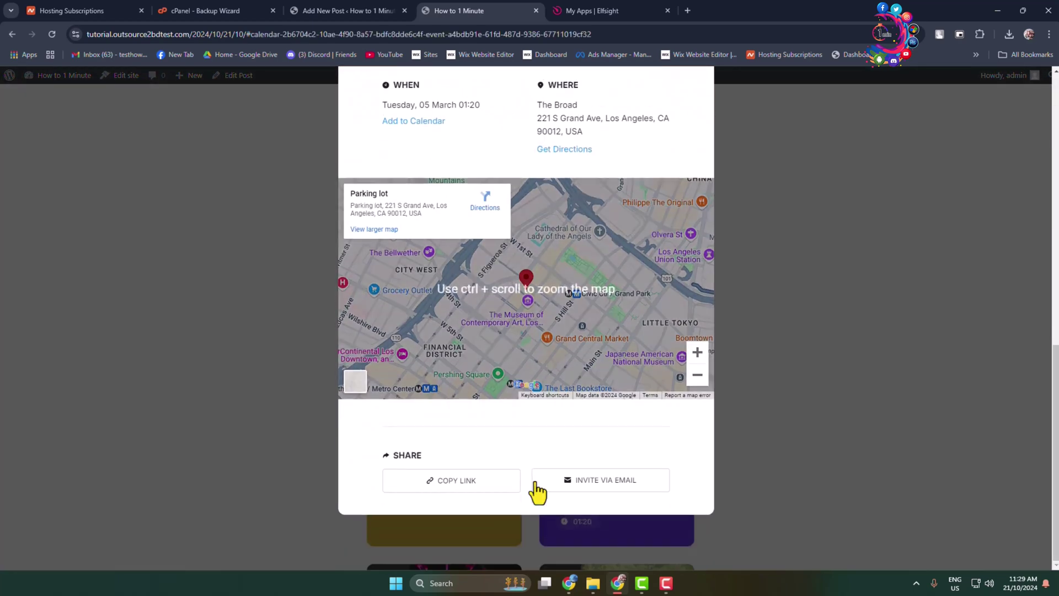
left_click(456, 478)
scroll(623, 152, "up", 15)
left_click(699, 136)
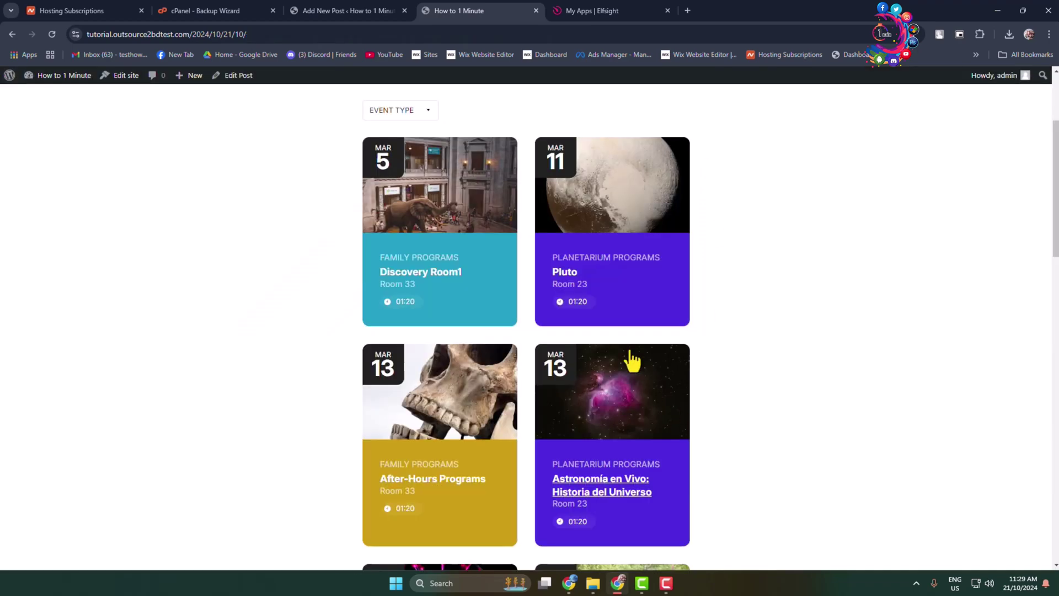
left_click(605, 309)
scroll(677, 265, "down", 6)
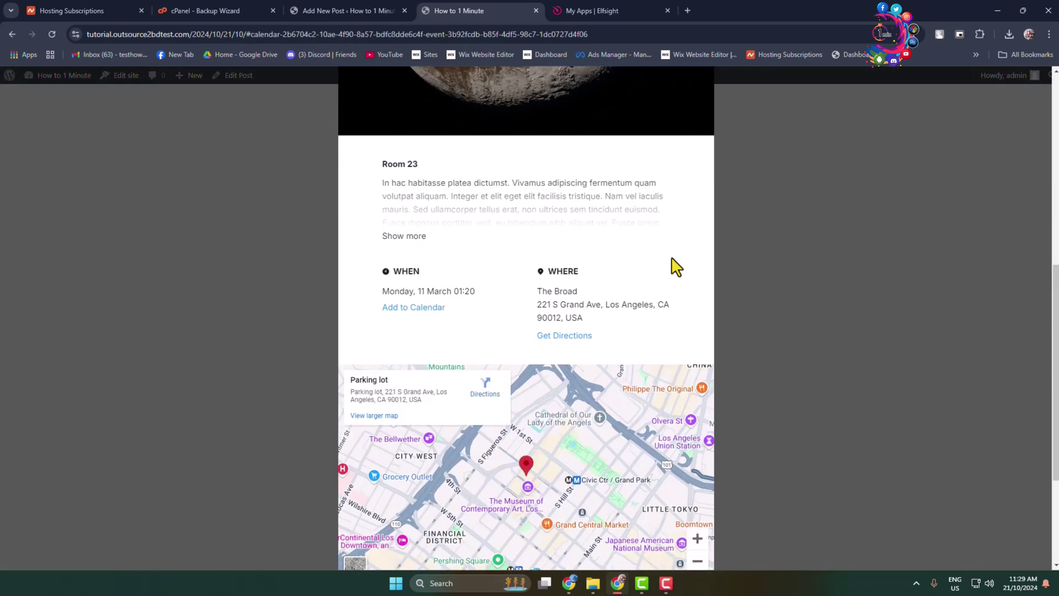
scroll(672, 259, "down", 4)
scroll(669, 267, "up", 7)
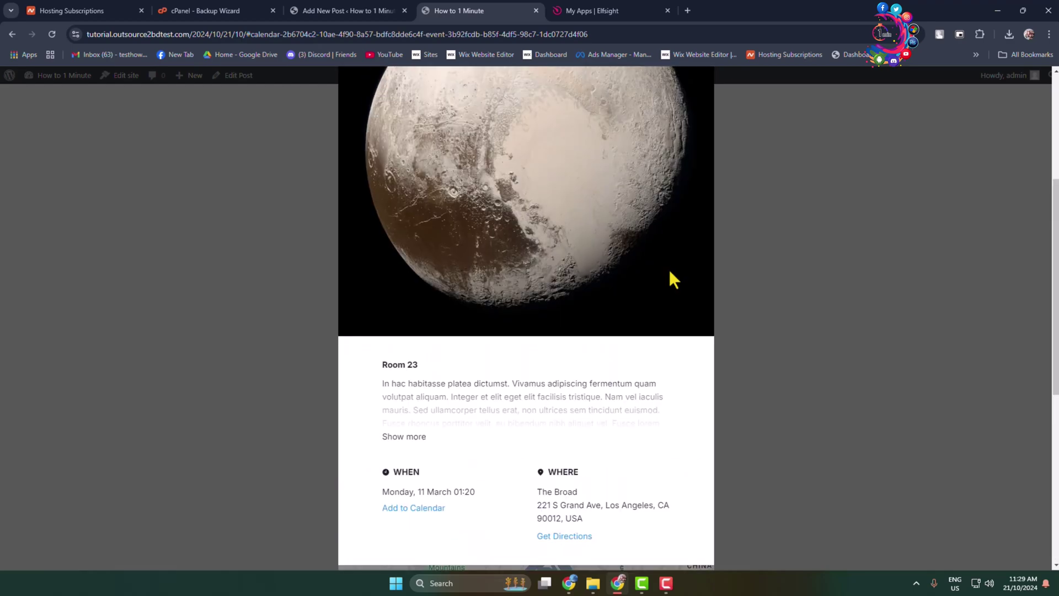
left_click(777, 234)
scroll(780, 293, "up", 3)
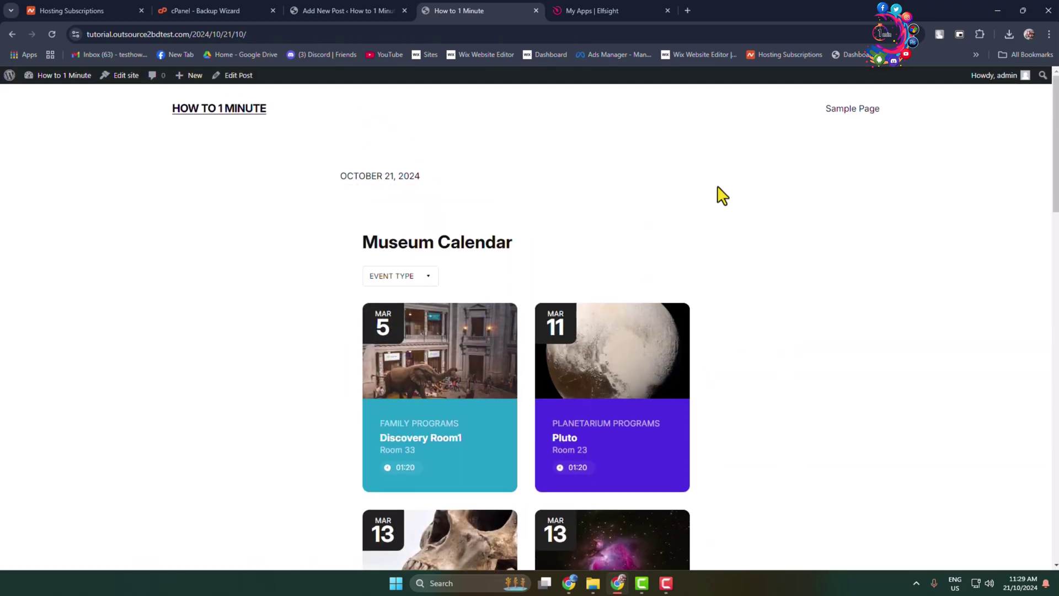
left_click(328, 9)
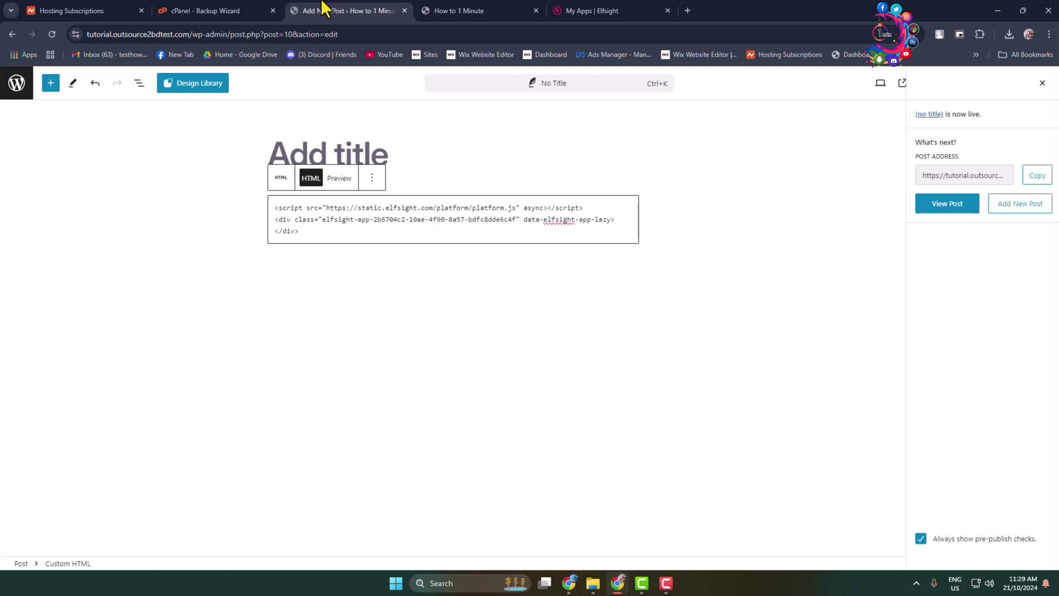
Return to the WordPress Dashboard via history and go to Appearance > Widgets.
right_click(12, 35)
left_click(33, 55)
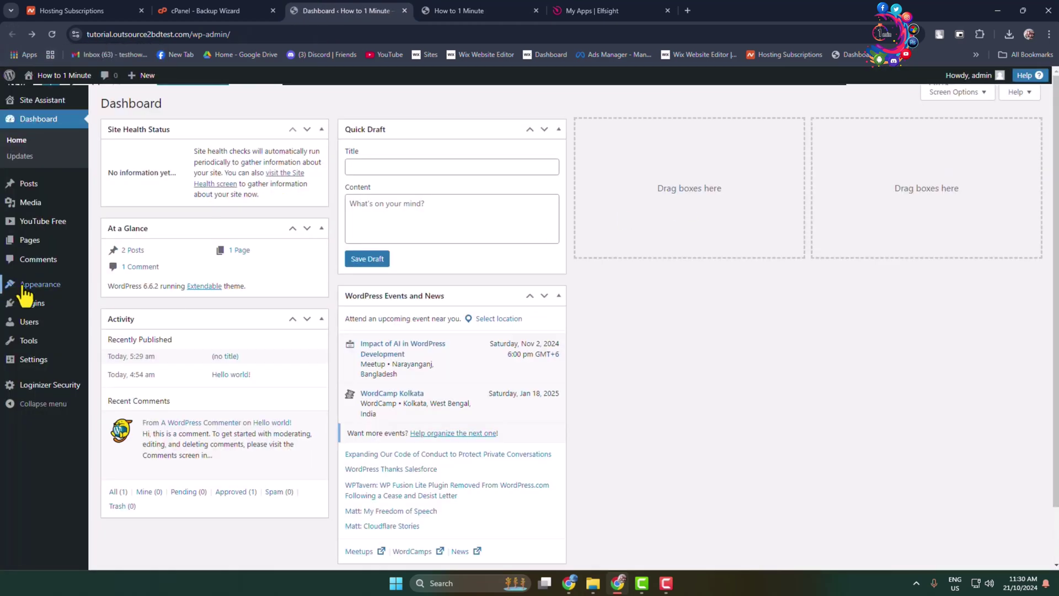
mouse_move(24, 287)
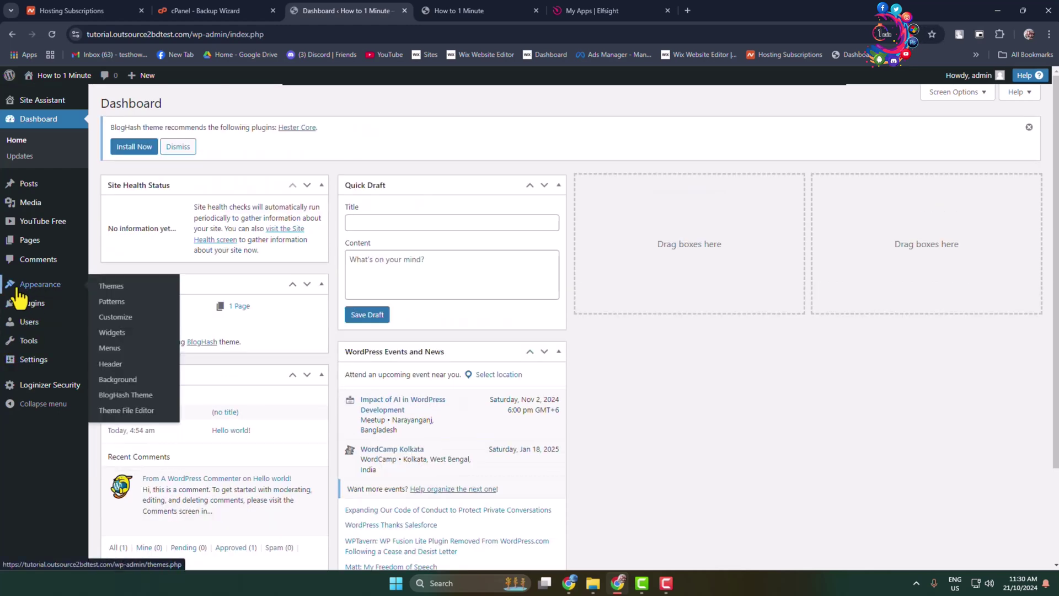
left_click(122, 333)
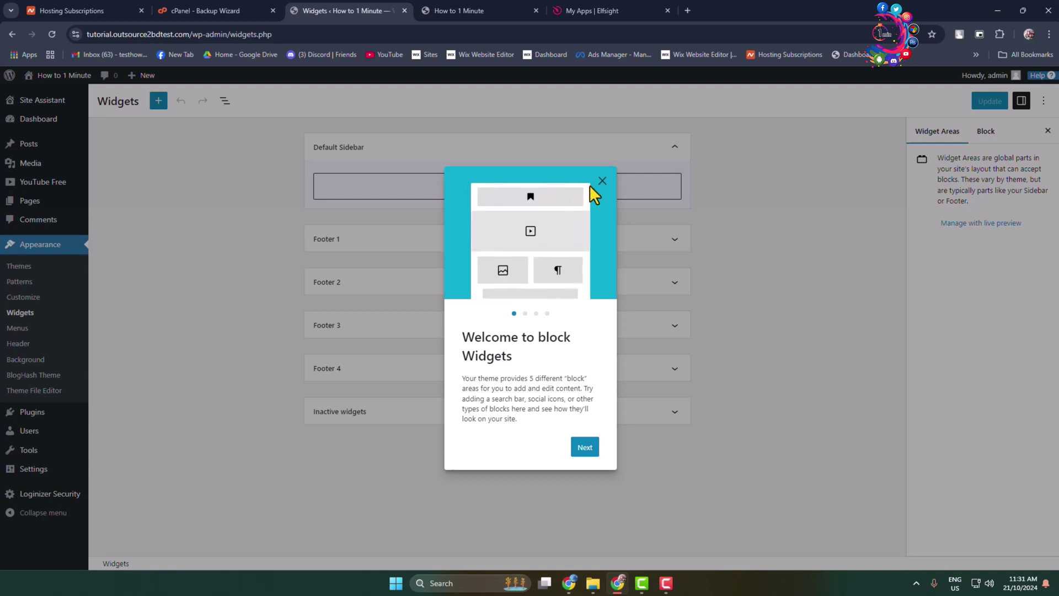
Add a Custom HTML block with the Elfsight embed code to the Default Sidebar and click Update.
left_click(601, 182)
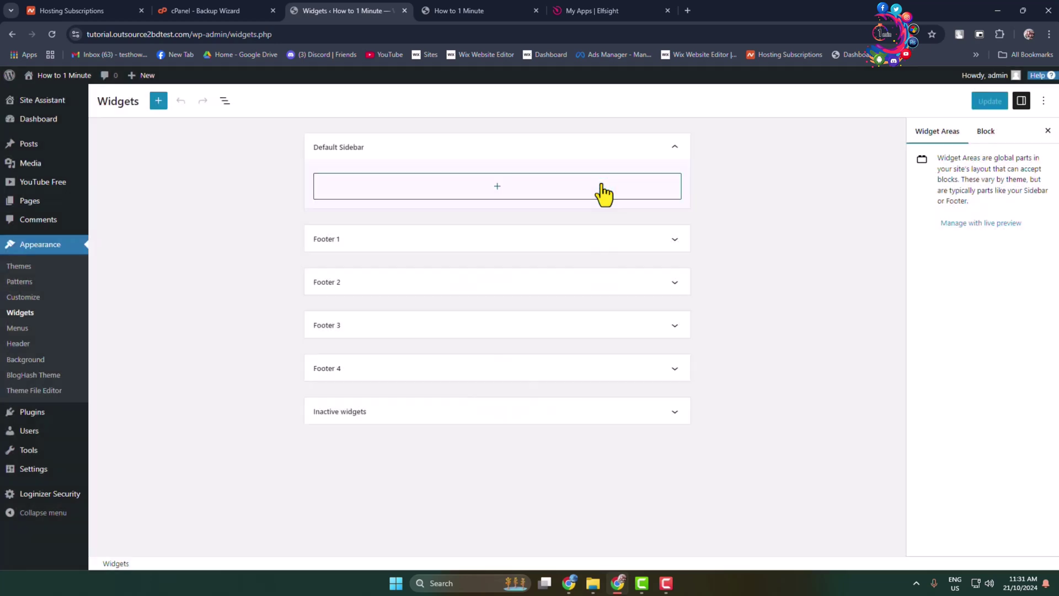
left_click(474, 193)
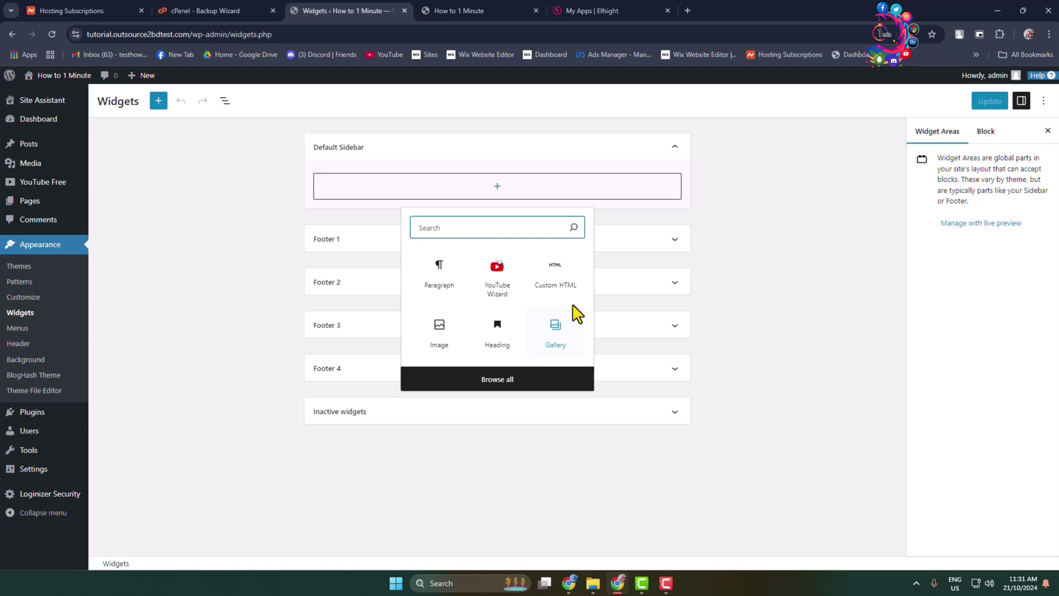
left_click(568, 285)
left_click(381, 205)
key("ctrl+v")
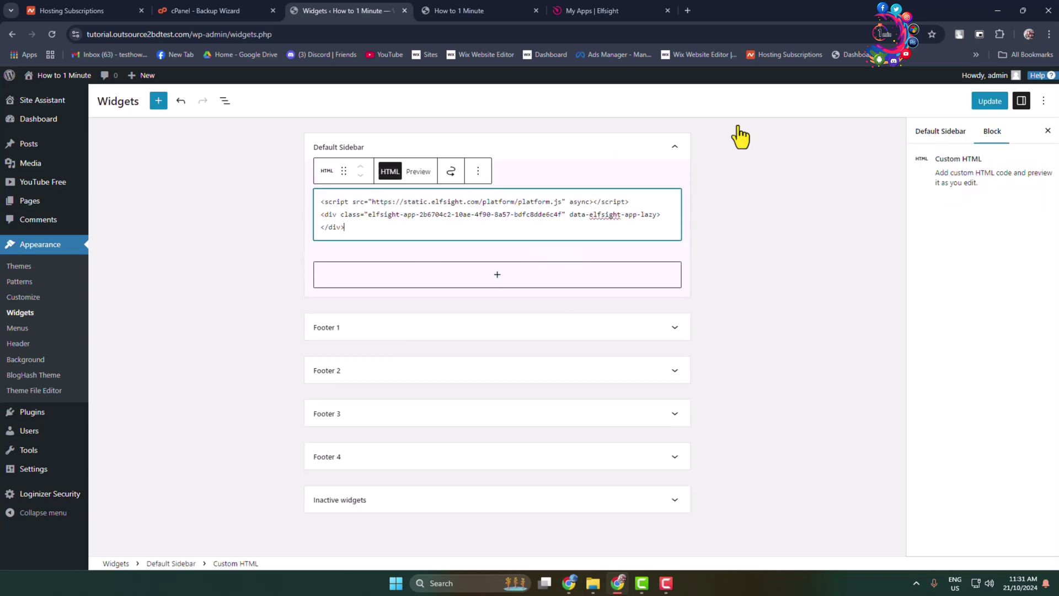
left_click(987, 103)
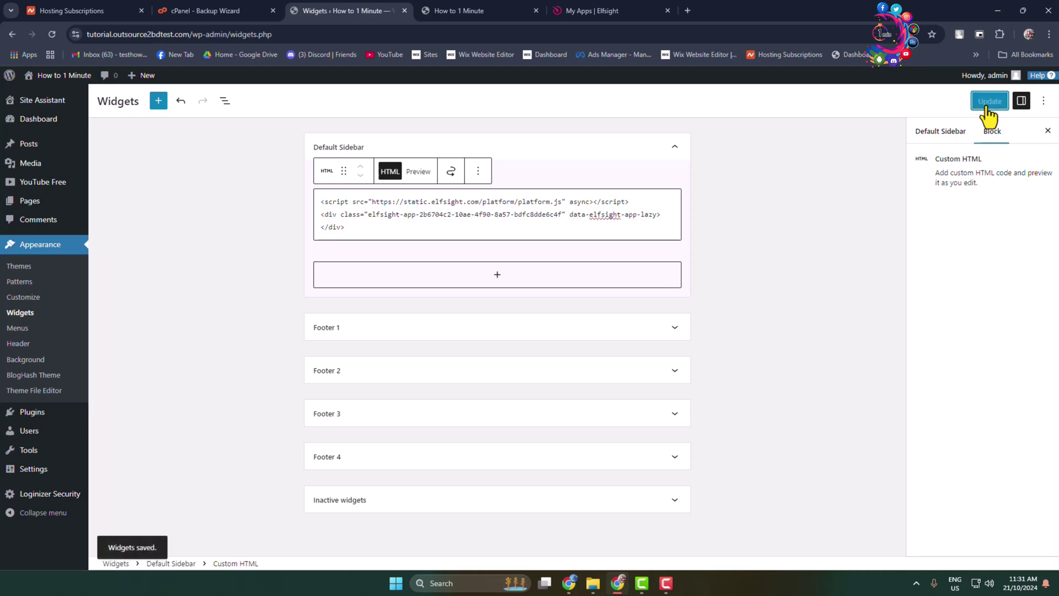
Open the site's front page in a new tab and view the Museum Calendar in its sidebar.
middle_click(61, 186)
left_click(616, 9)
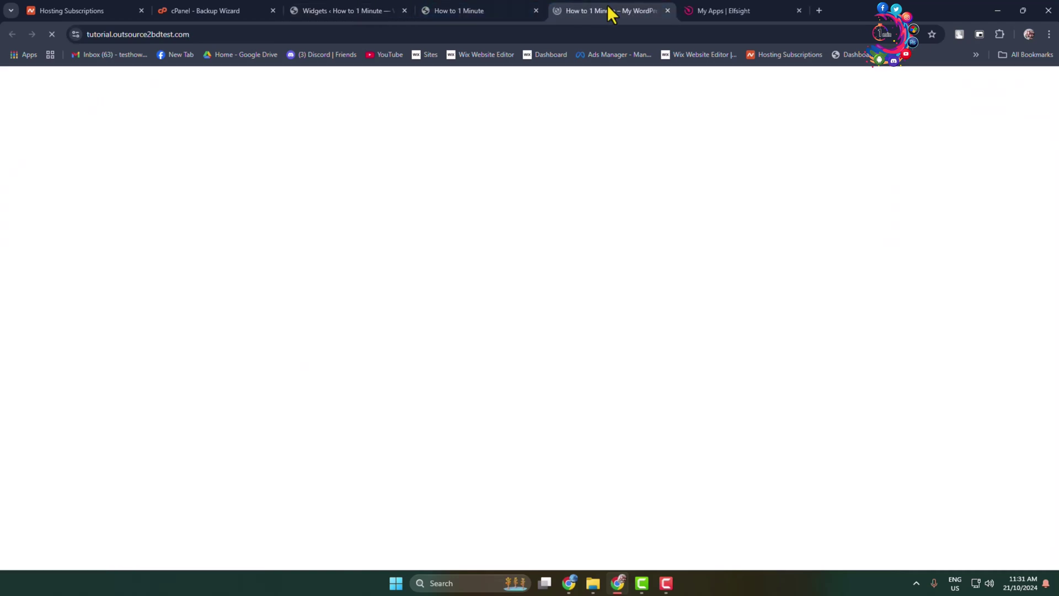
scroll(673, 274, "down", 4)
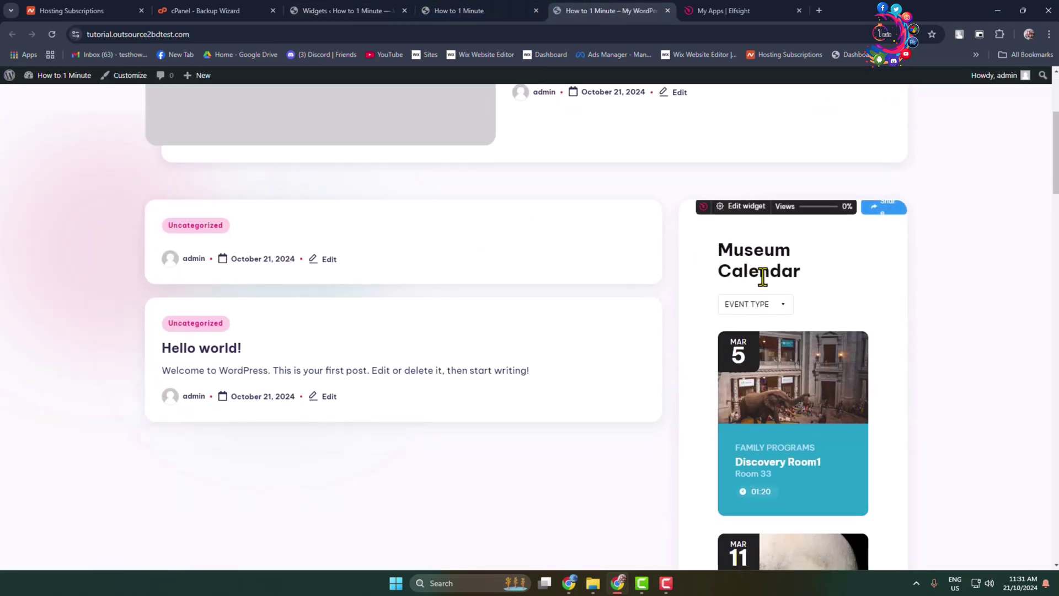
scroll(760, 270, "down", 10)
scroll(792, 386, "down", 12)
scroll(770, 488, "up", 13)
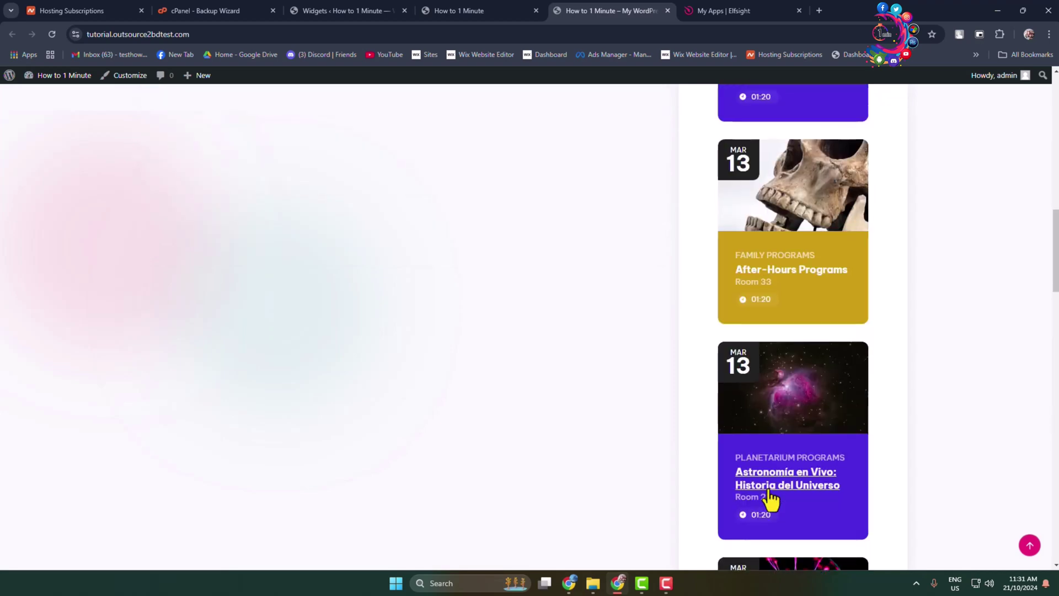